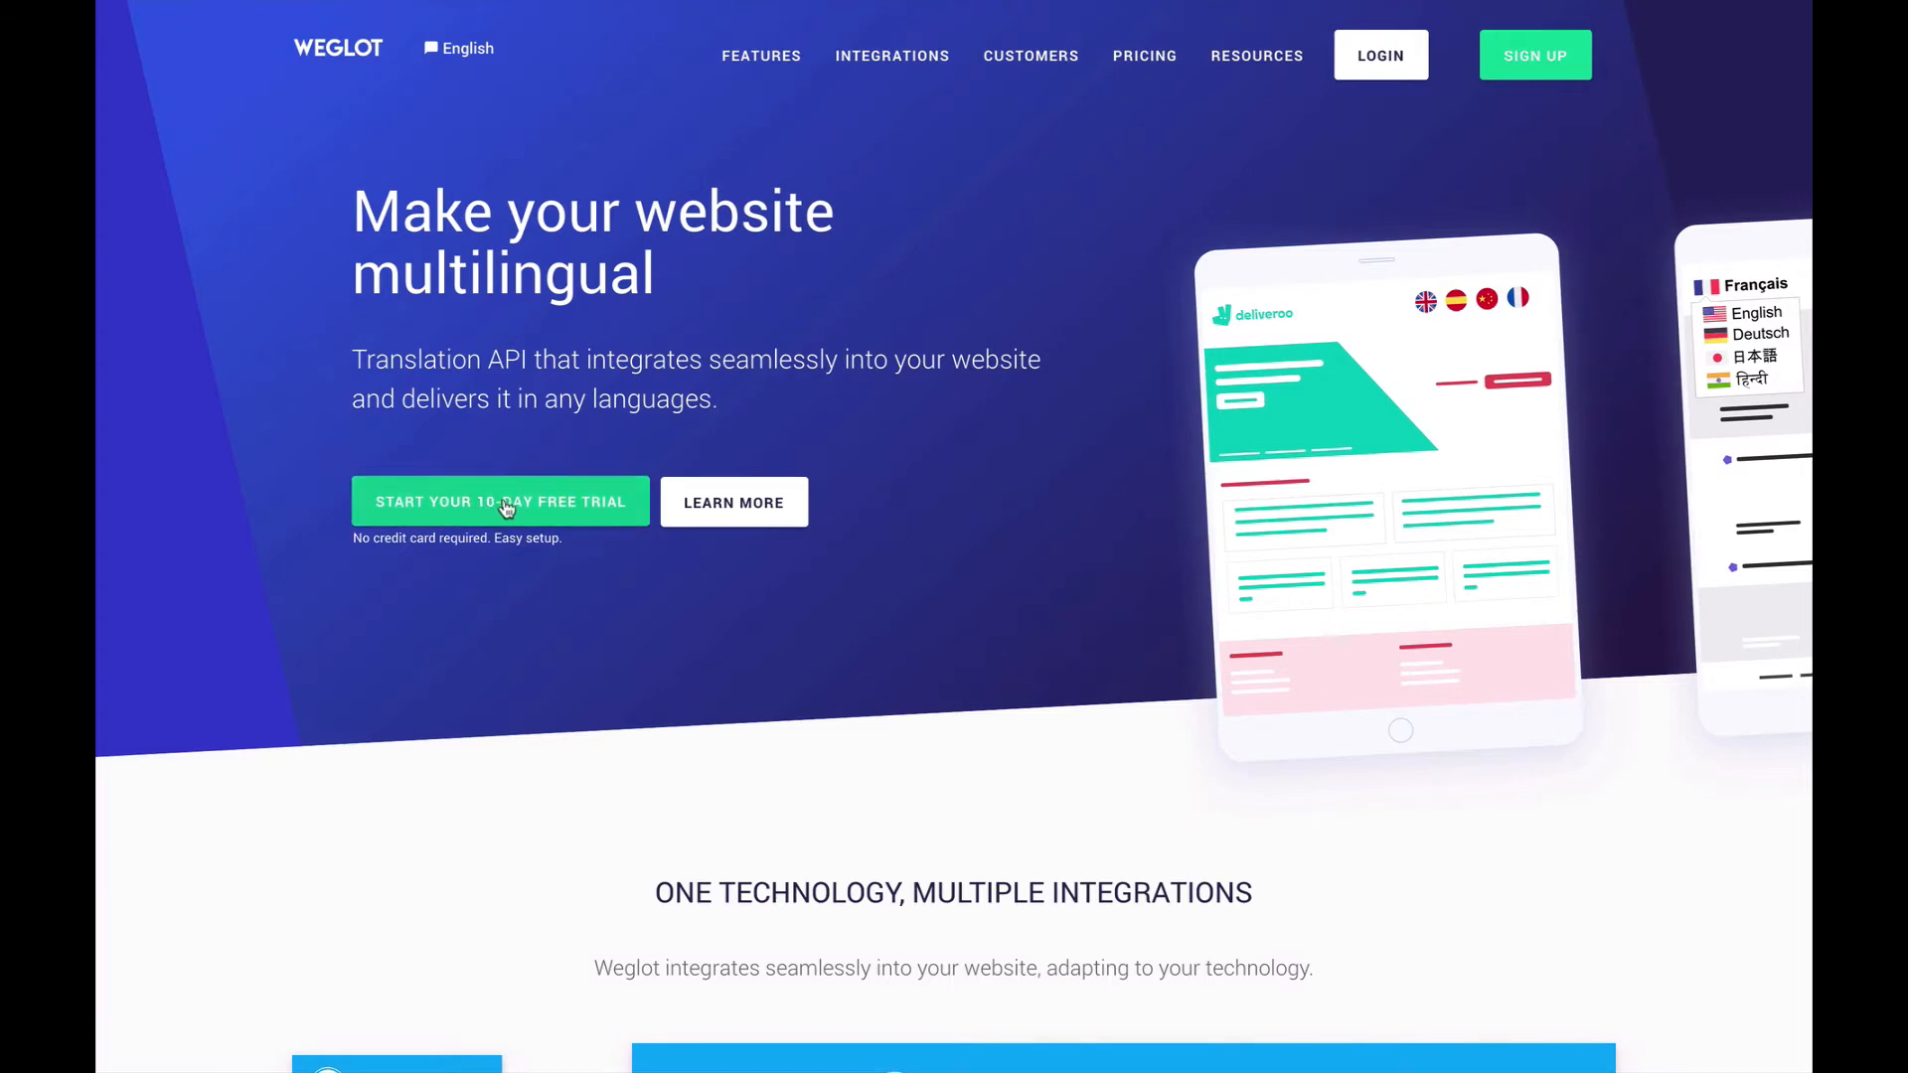
- Open the Weglot pricing page and review the yearly plans, including the free plan and the Starter plan's word limit
{"action": "left_click", "coordinate": [1153, 65]}
{"action": "scroll", "coordinate": [750, 785], "scroll_direction": "down", "scroll_amount": 6}
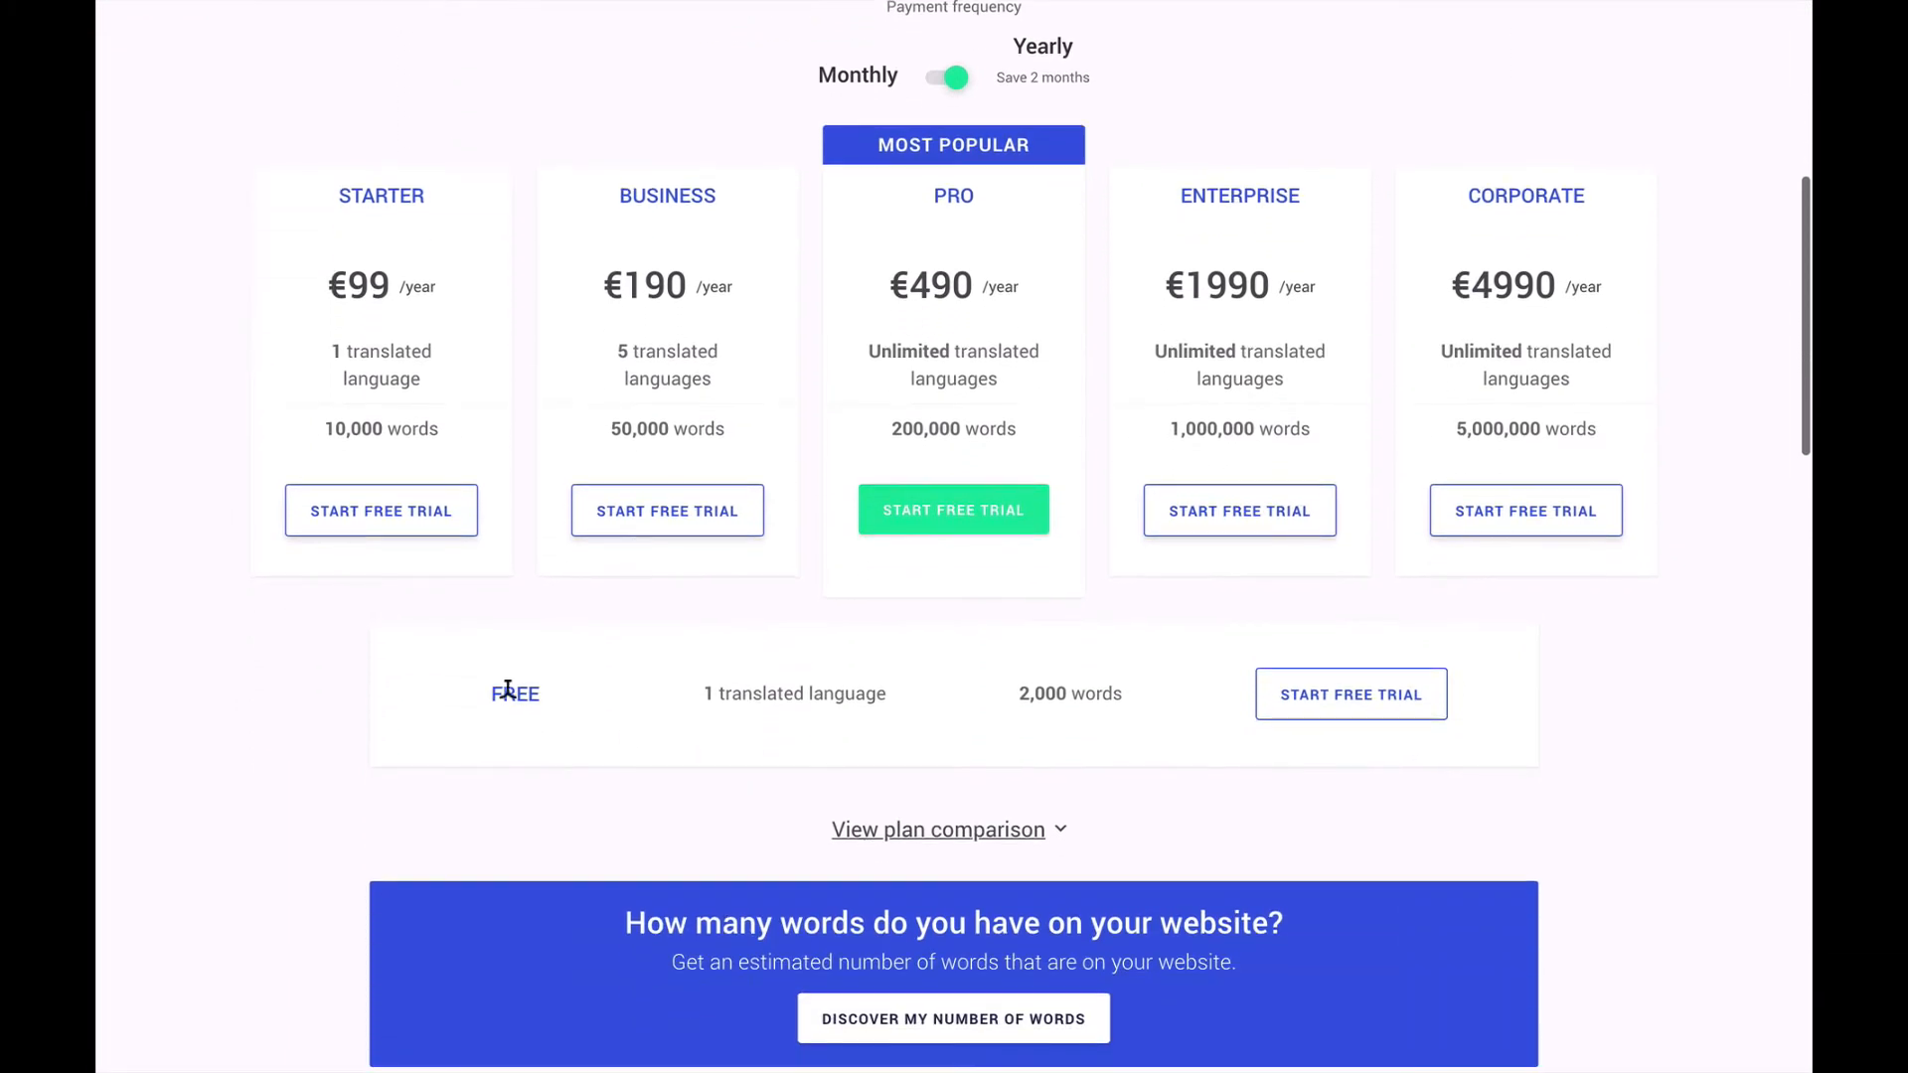
{"action": "left_click_drag", "start_coordinate": [491, 696], "coordinate": [540, 680]}
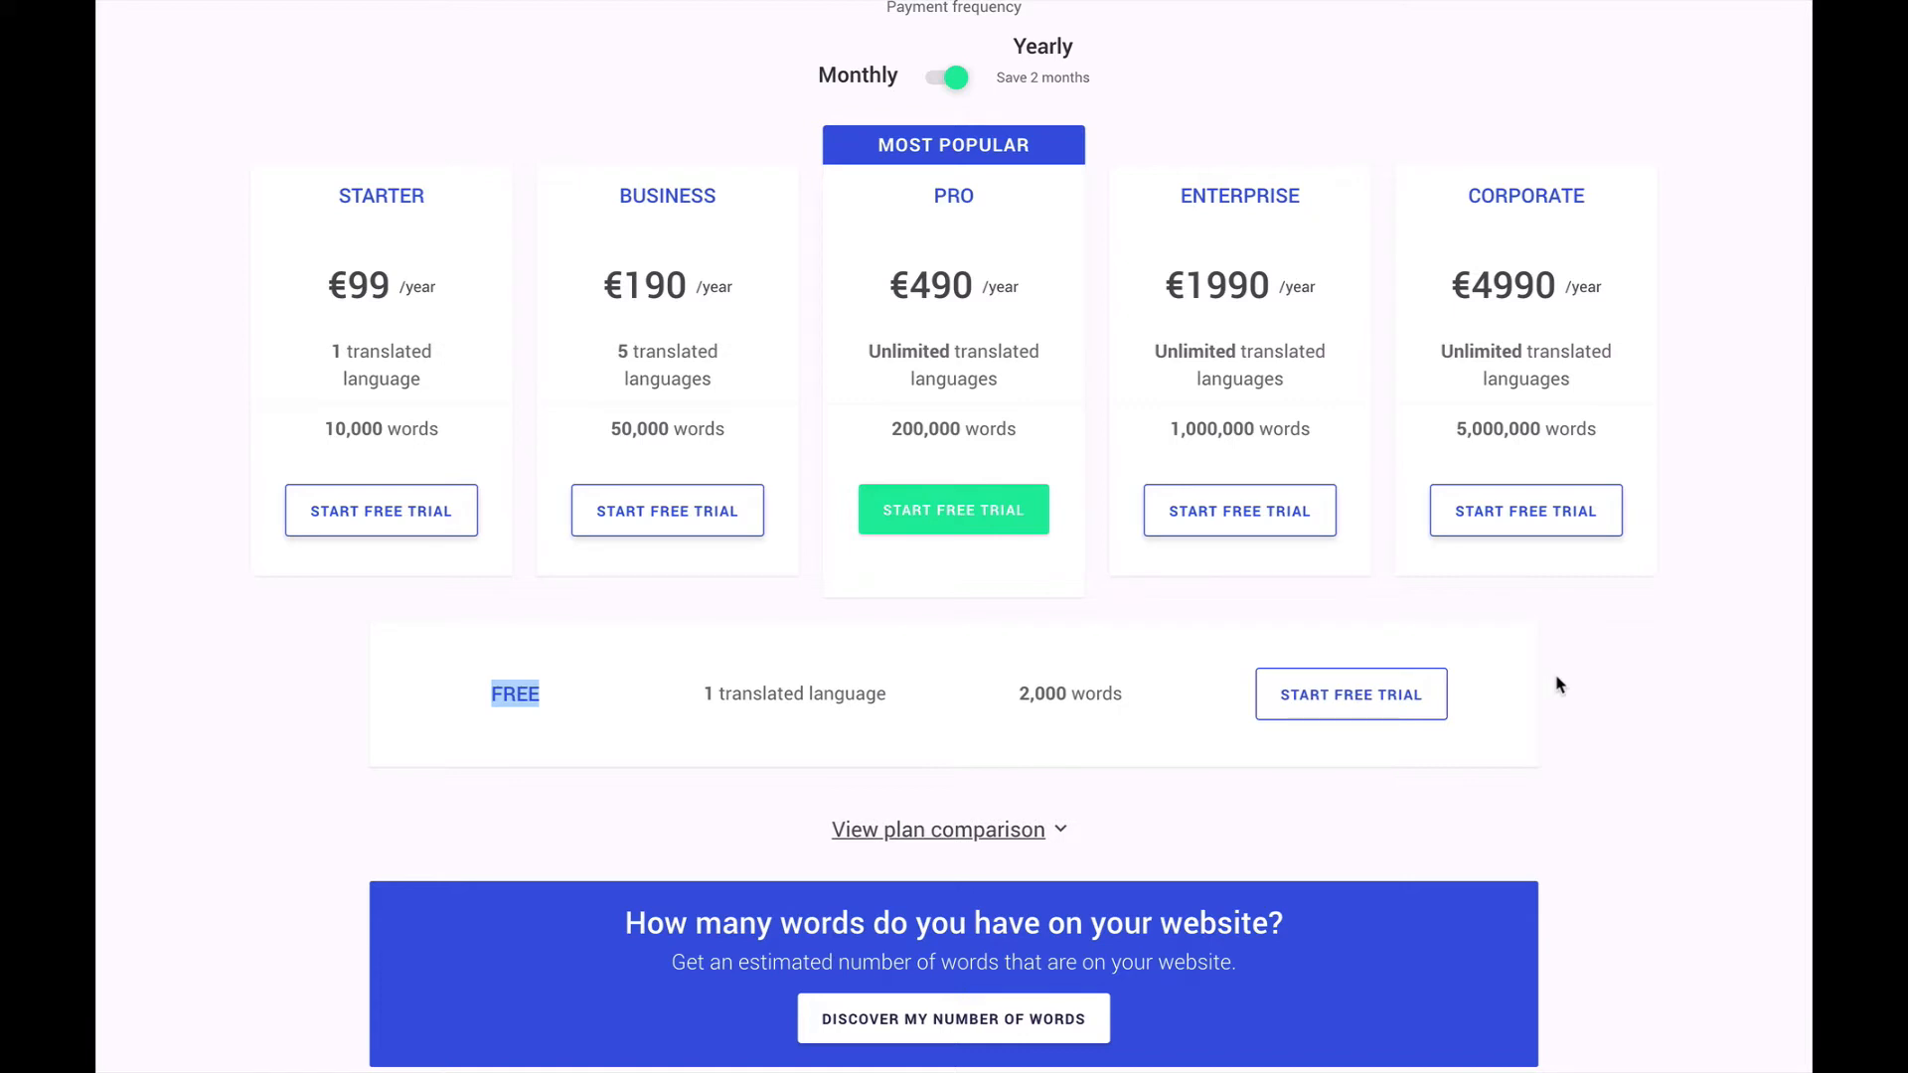
{"action": "scroll", "coordinate": [1558, 685], "scroll_direction": "up", "scroll_amount": 1}
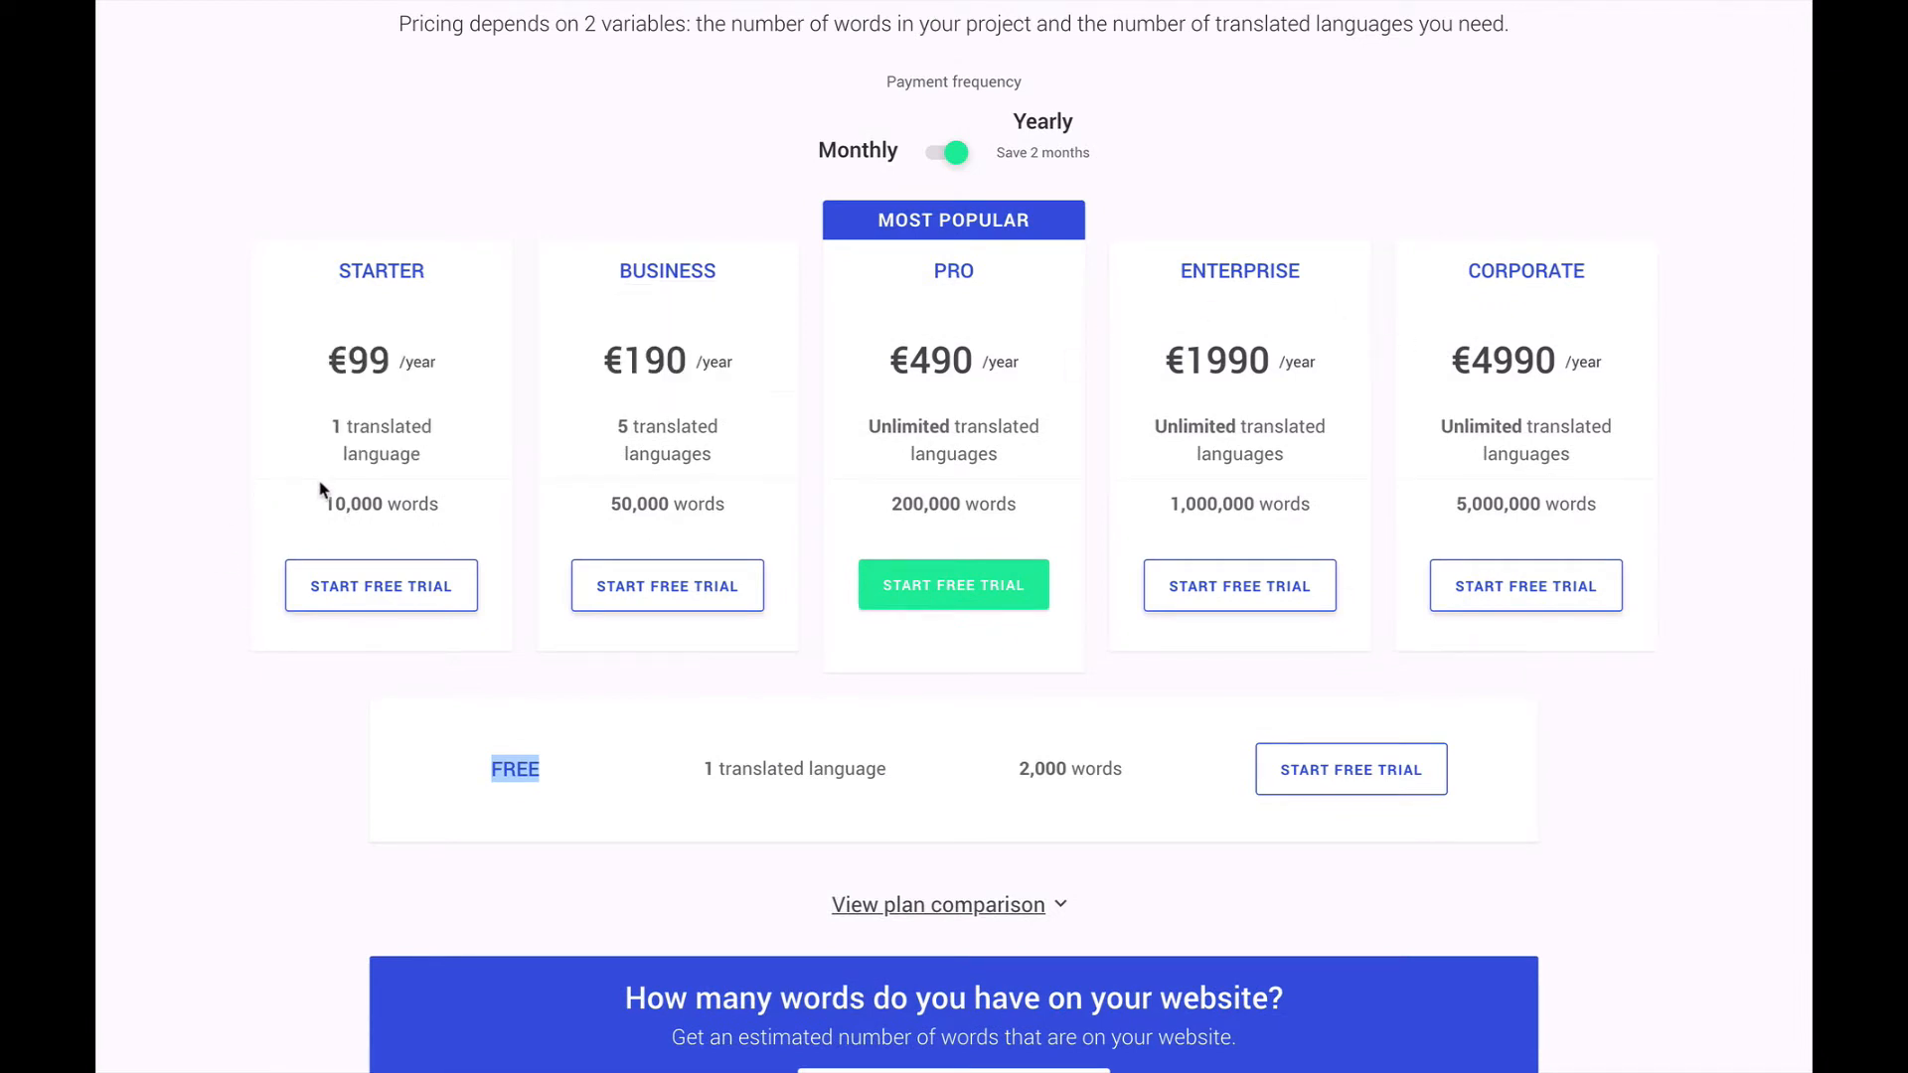
{"action": "mouse_move", "coordinate": [332, 503]}
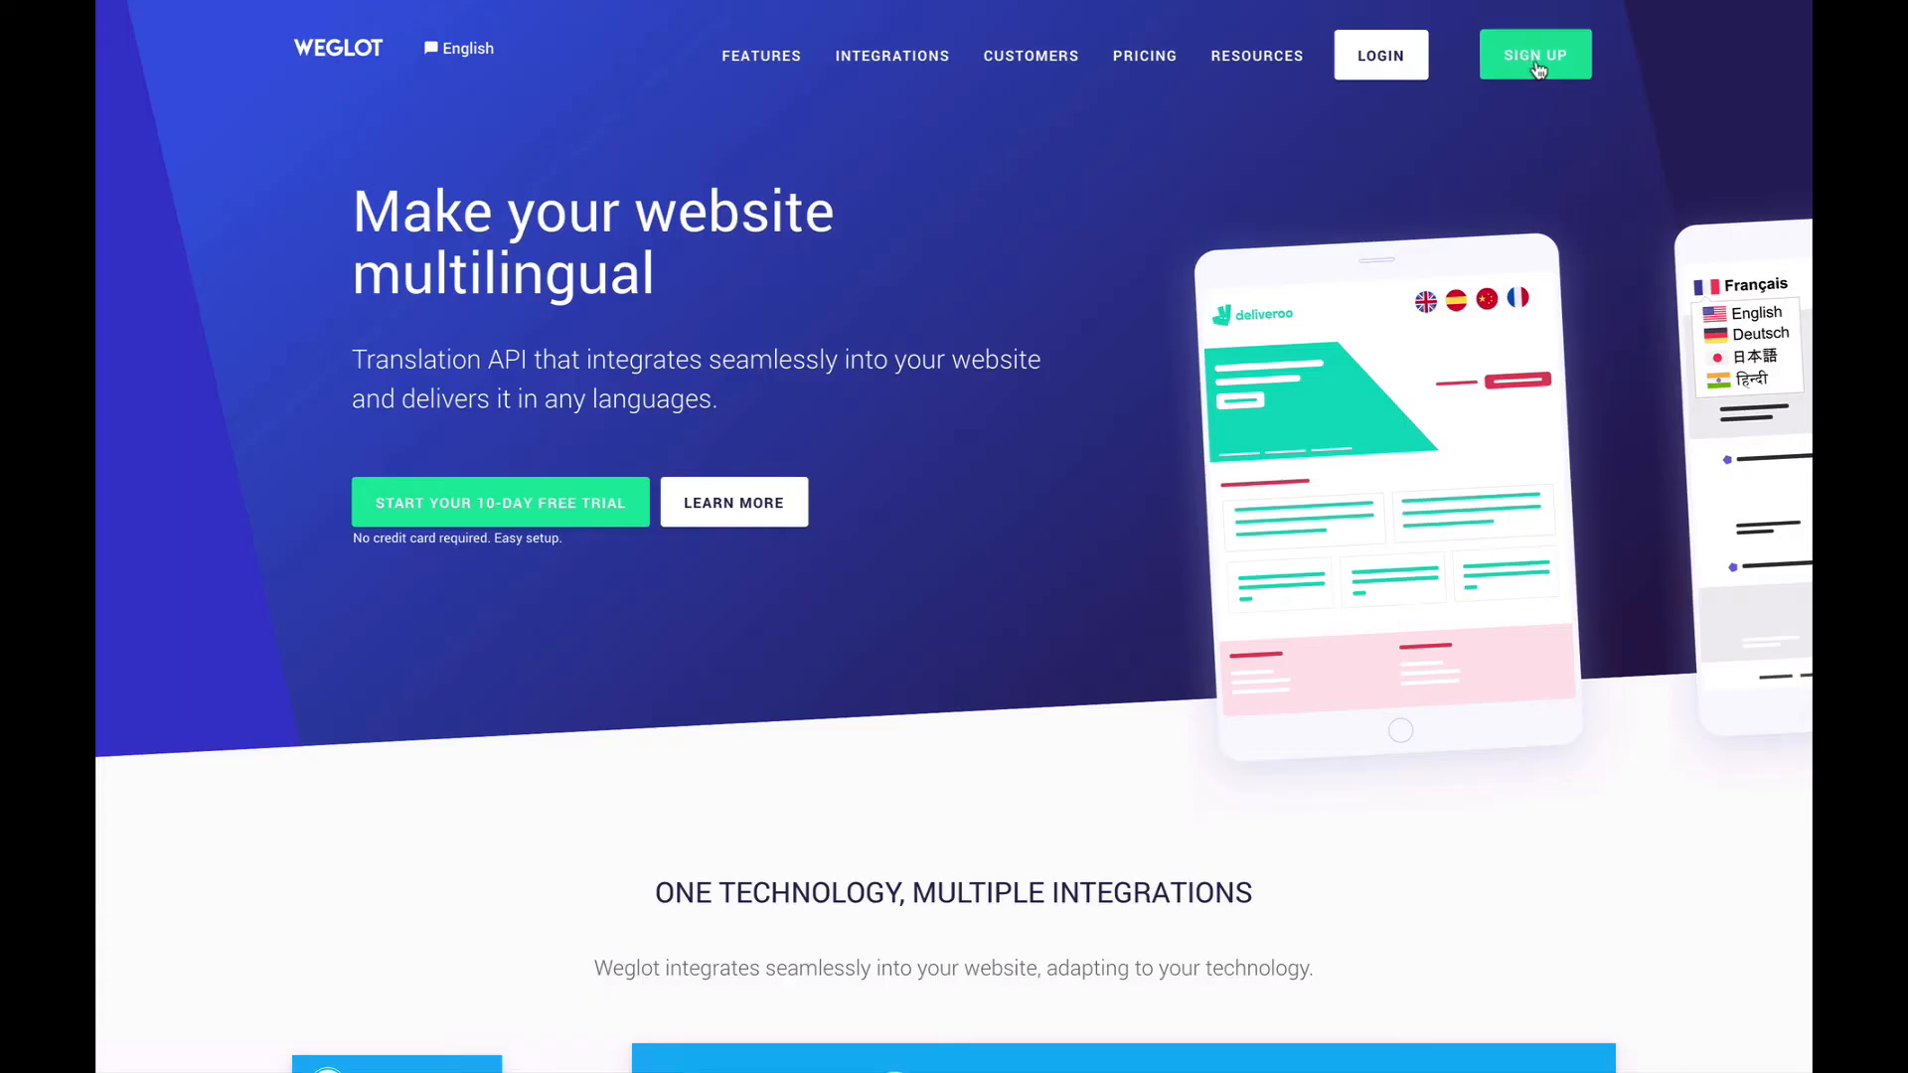
- Open the Weglot account registration form and place the cursor in its email address field
{"action": "left_click", "coordinate": [1515, 65]}
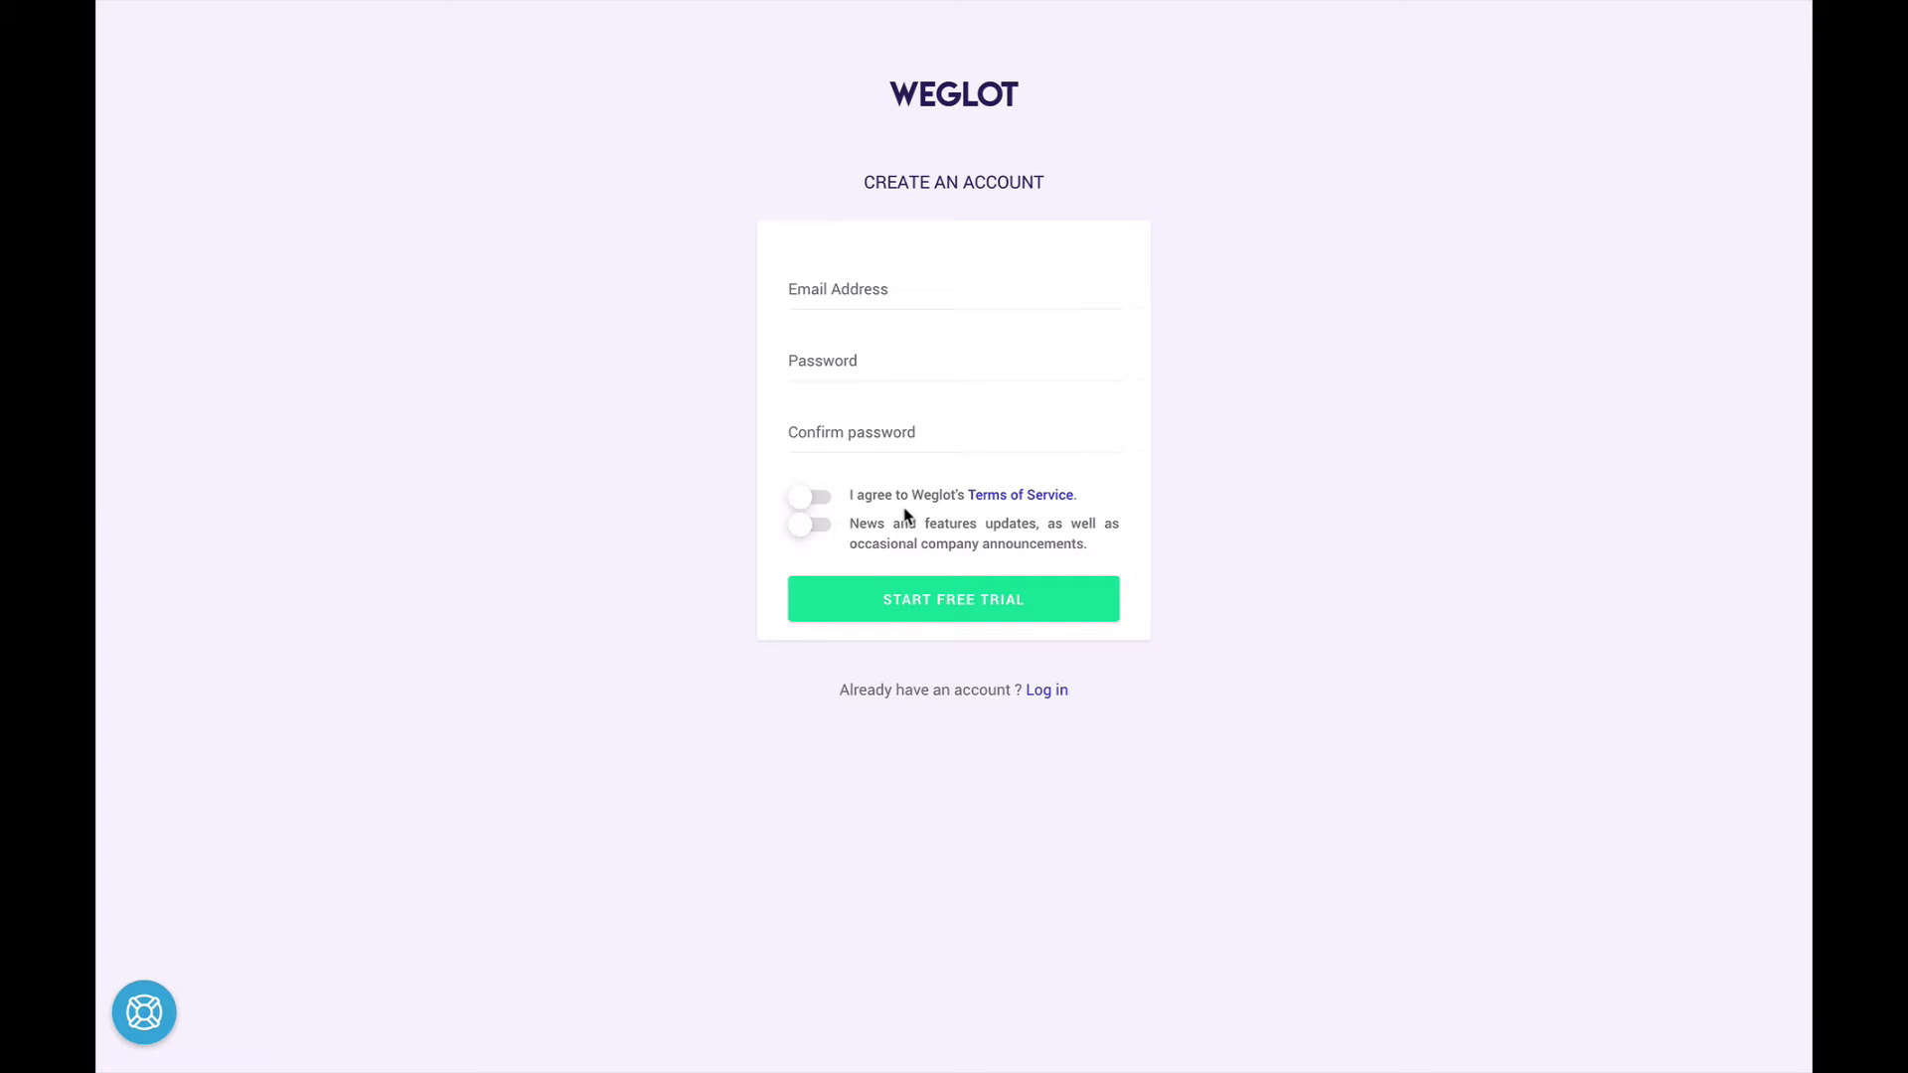
{"action": "left_click", "coordinate": [817, 263]}
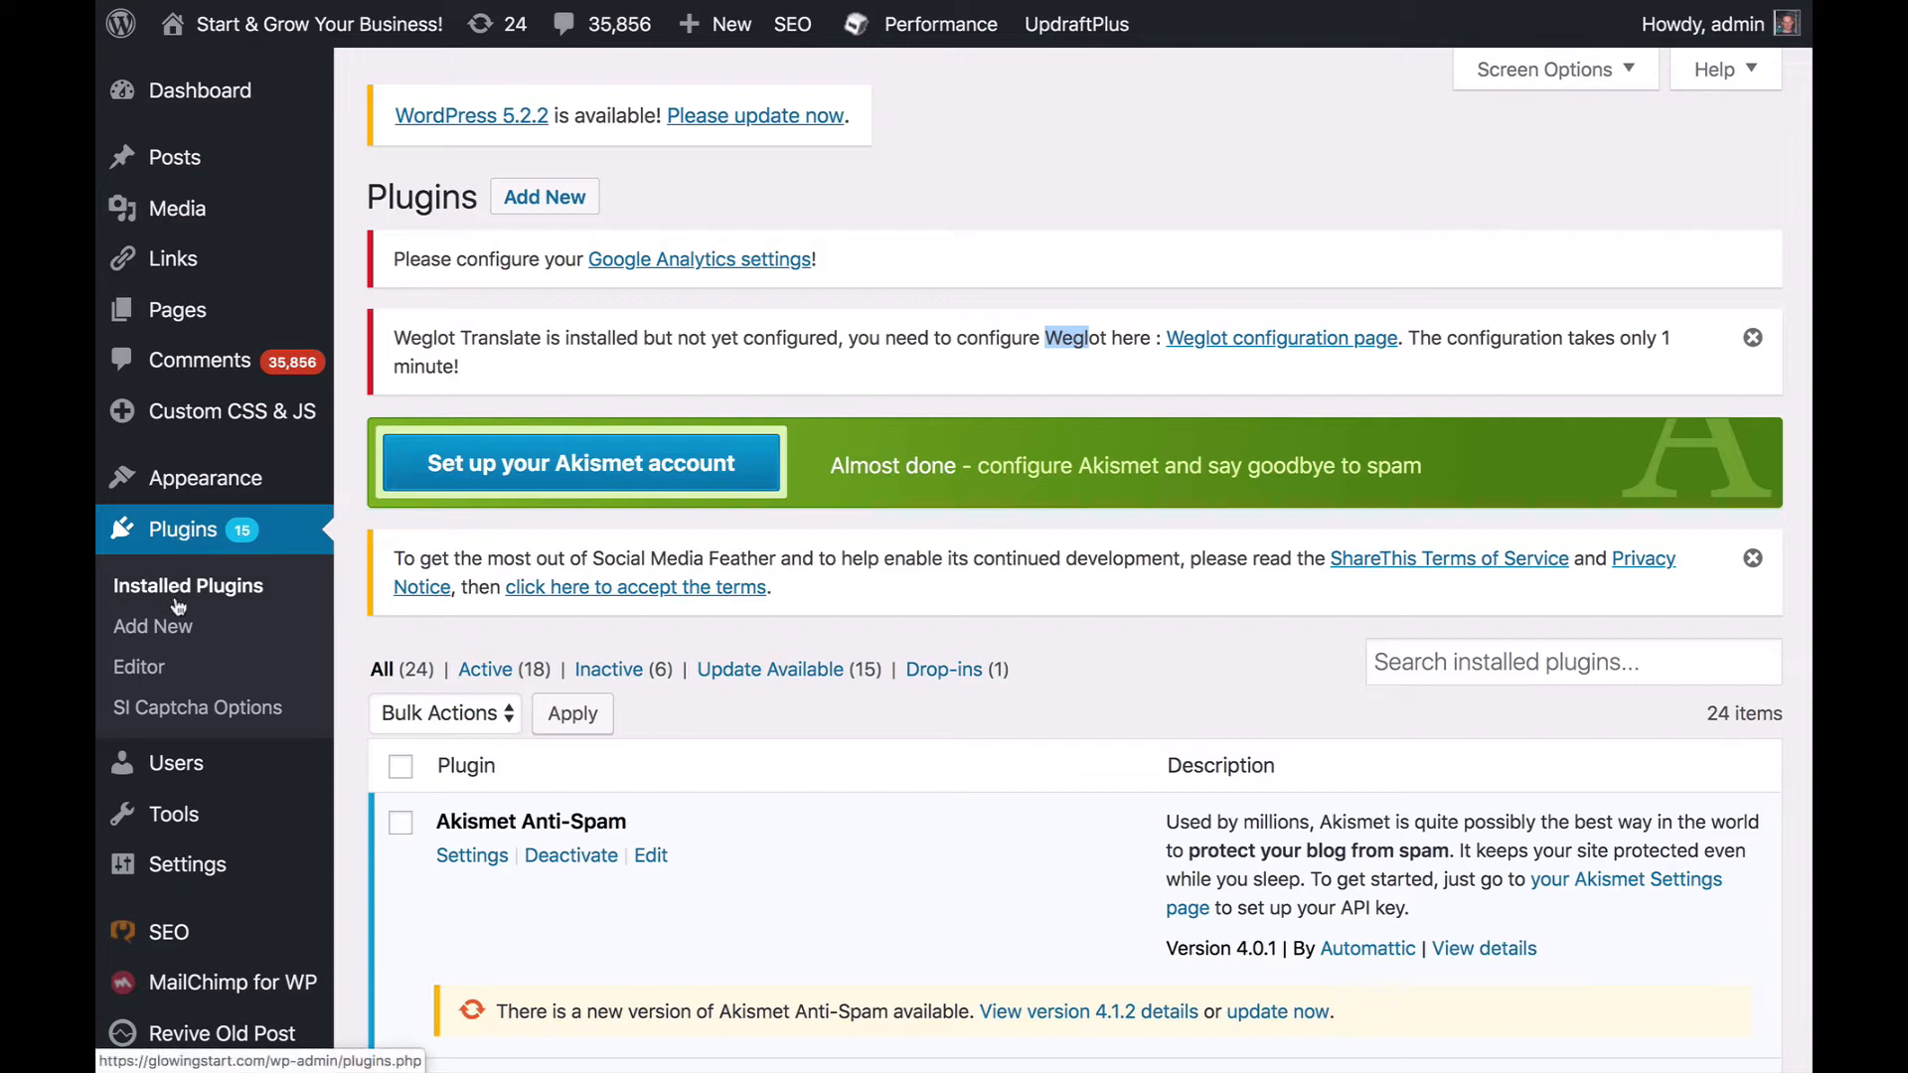
- In the WordPress admin, search the new plugins directory for "weglot" and look through the matching plugins
{"action": "left_click", "coordinate": [167, 629]}
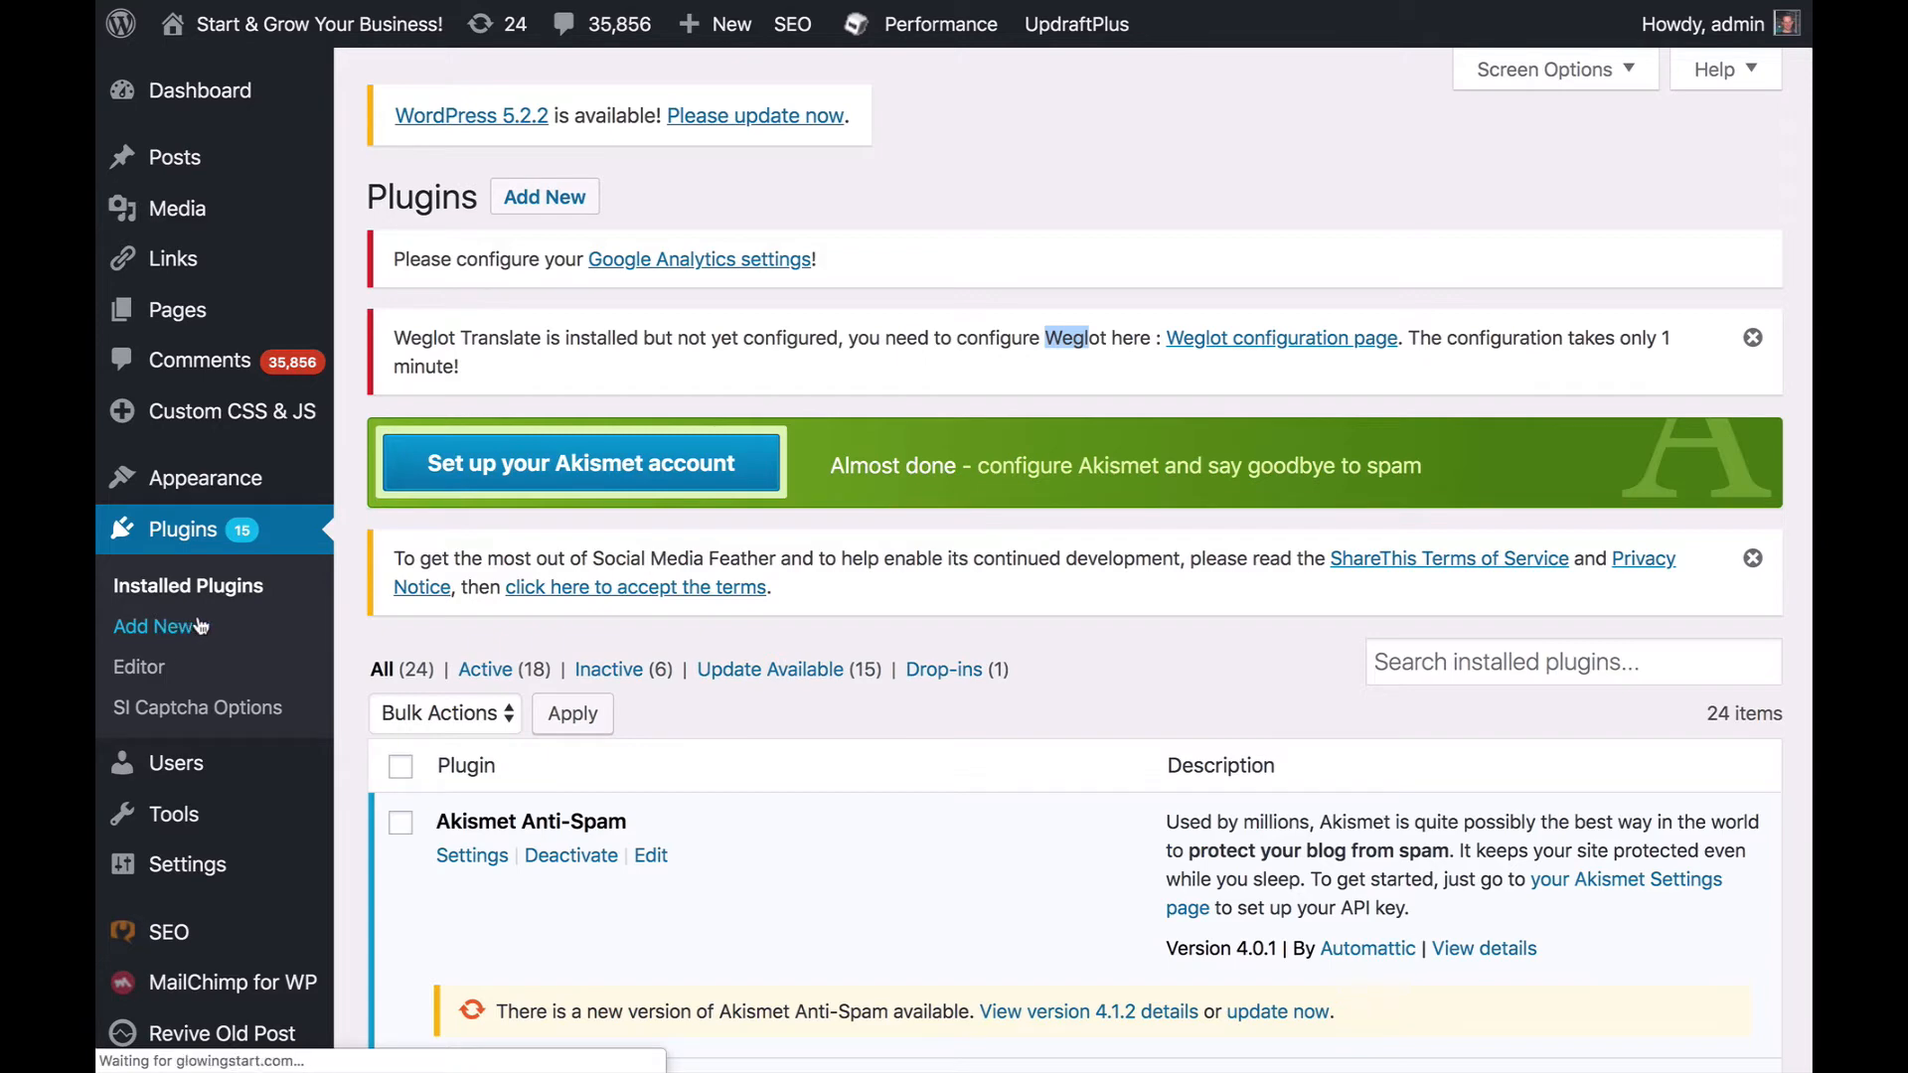
{"action": "left_click", "coordinate": [1557, 584]}
{"action": "type", "text": "weglot"}
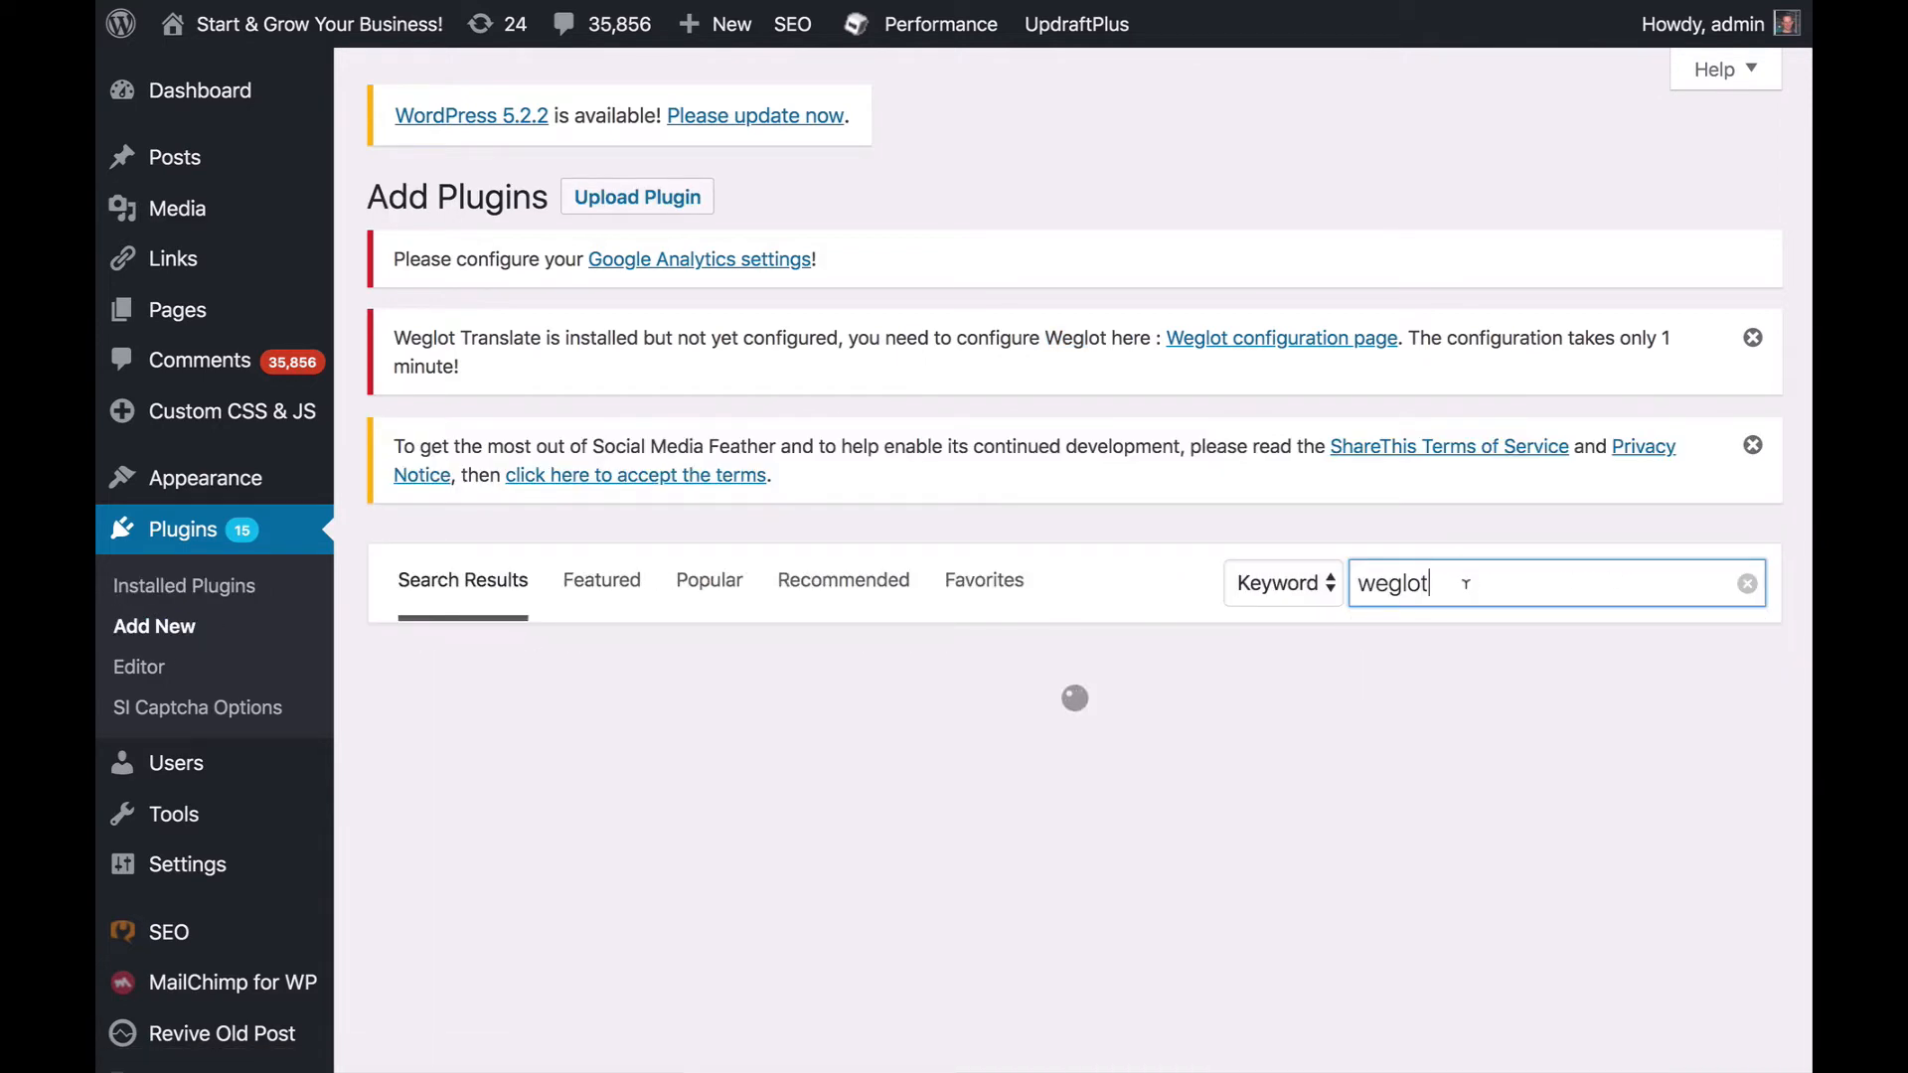
{"action": "scroll", "coordinate": [1196, 666], "scroll_direction": "down", "scroll_amount": 3}
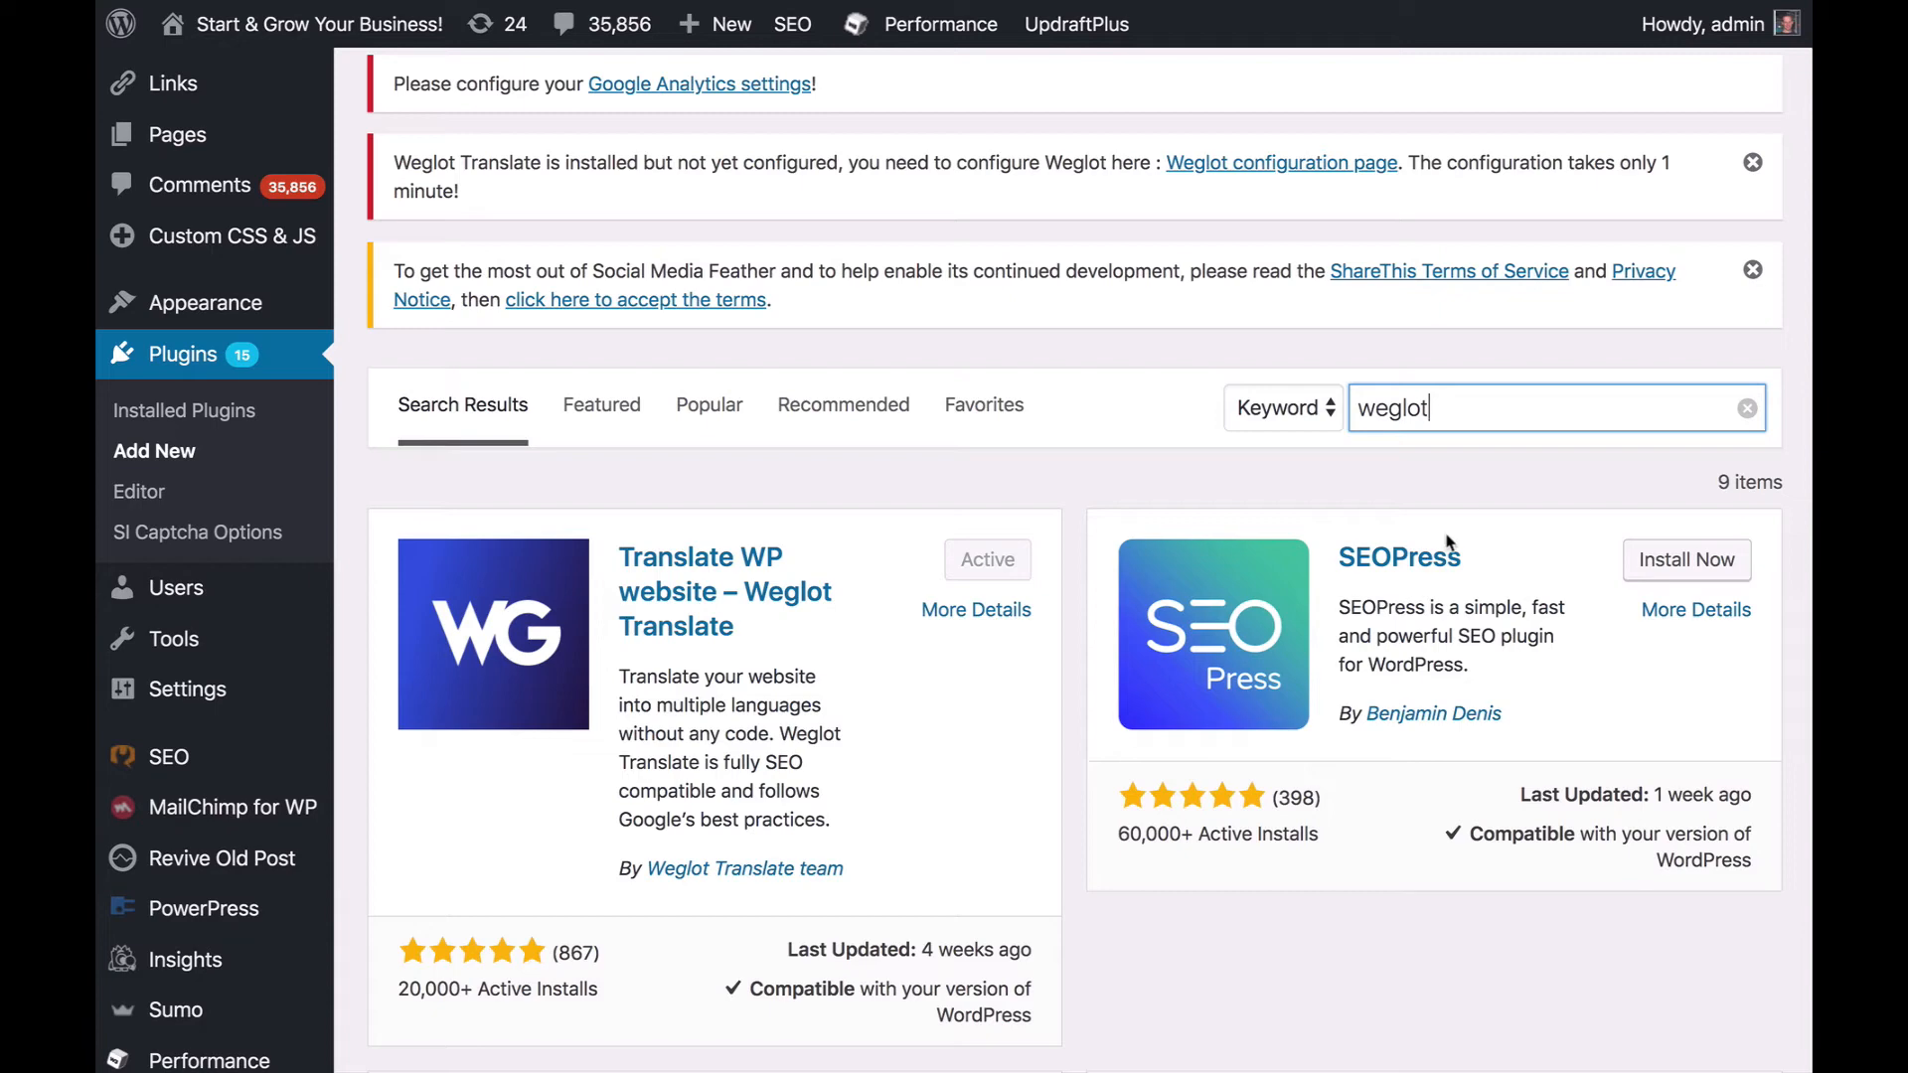
- Find Weglot Translate among the installed plugins and open its settings
{"action": "left_click", "coordinate": [202, 413]}
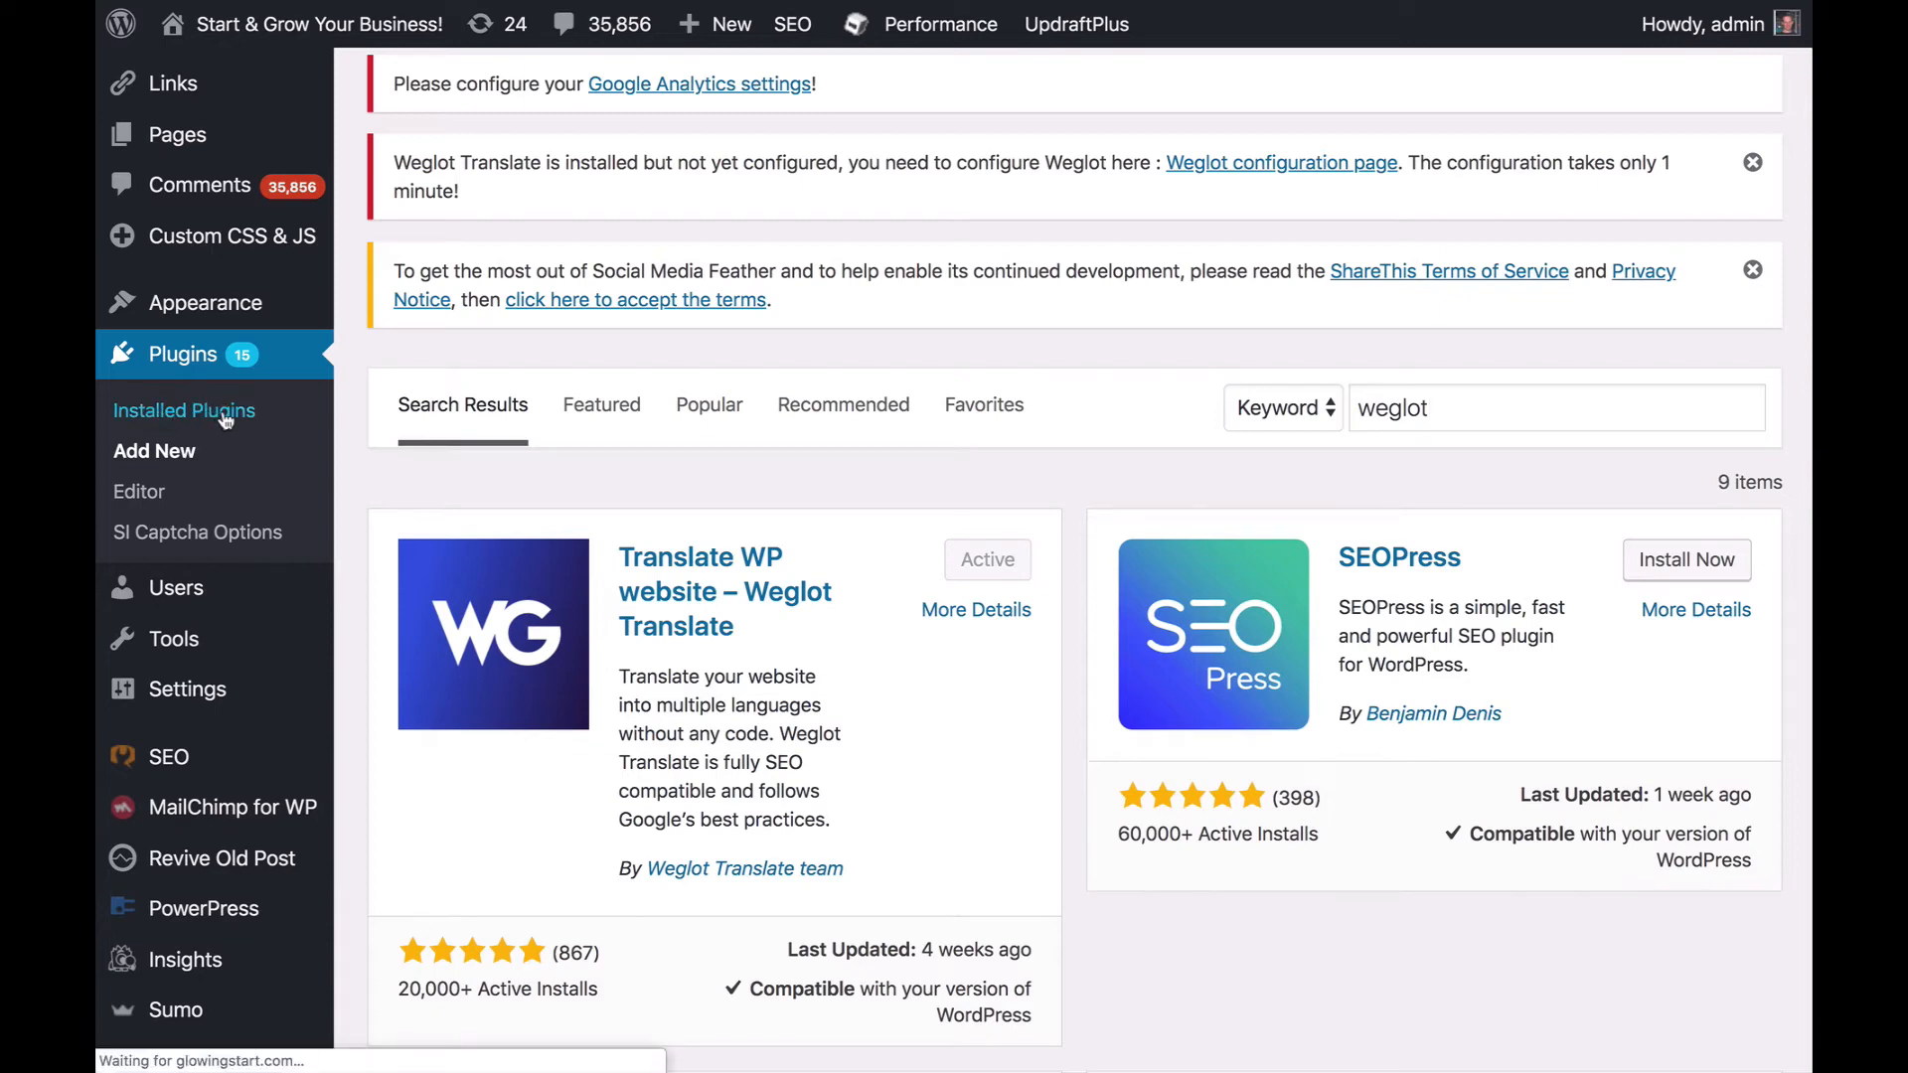
{"action": "scroll", "coordinate": [648, 554], "scroll_direction": "down", "scroll_amount": 10}
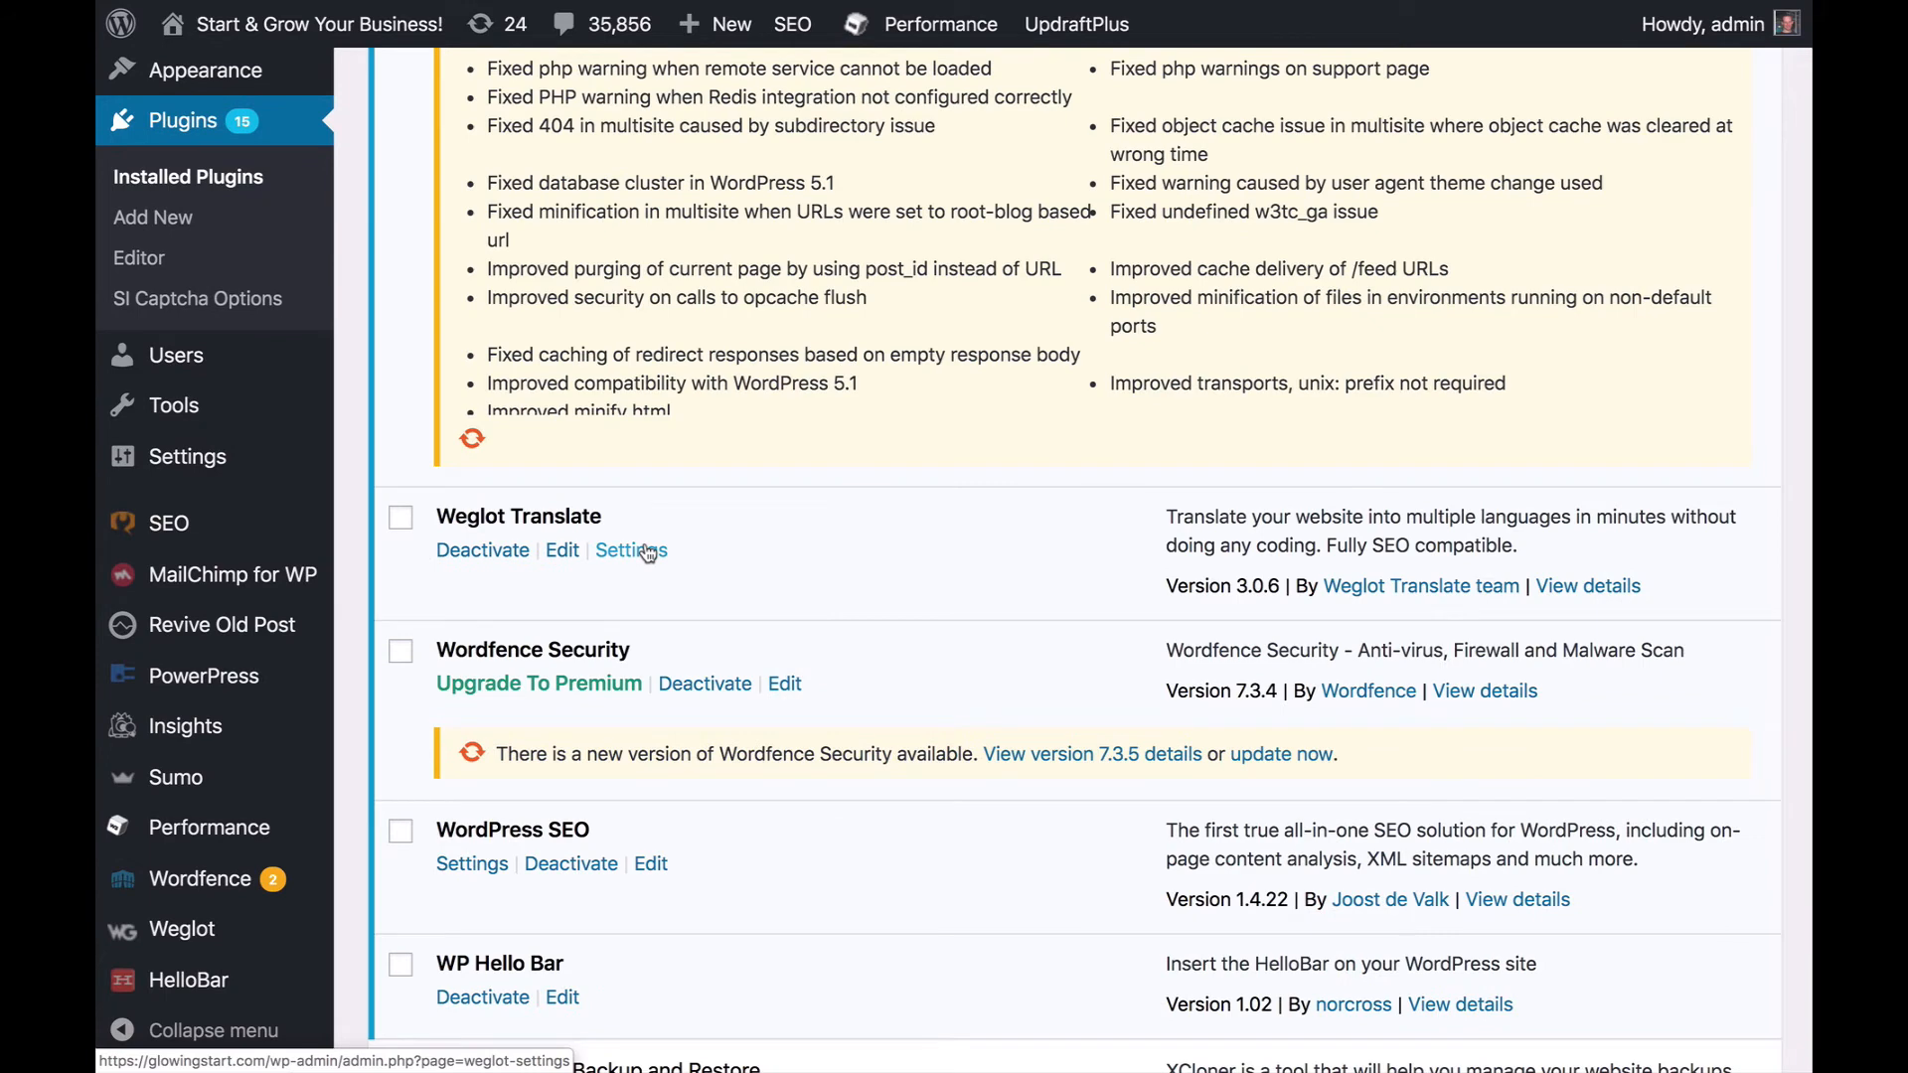
{"action": "left_click", "coordinate": [648, 554]}
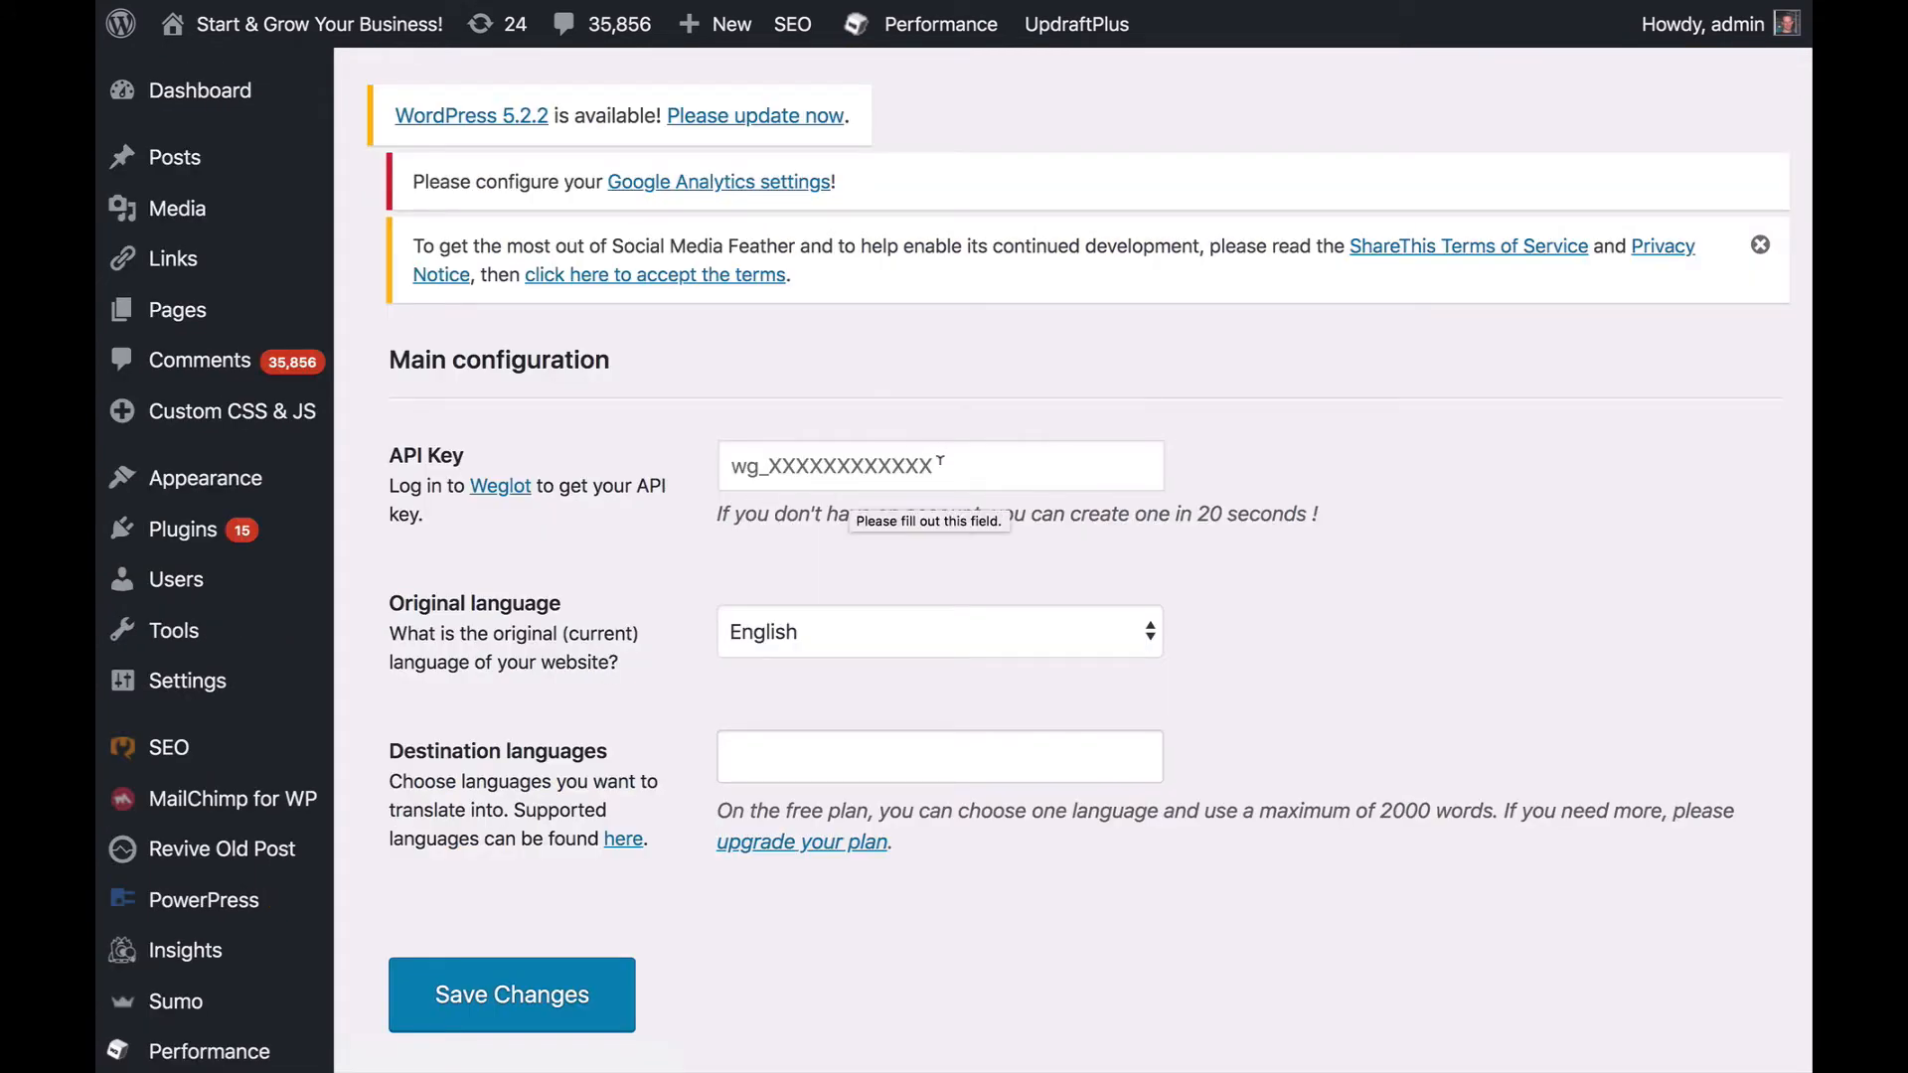
- Copy the API key of the GlowingStart.com website project in the Weglot dashboard and paste it into the WordPress plugin's API Key field
{"action": "left_click", "coordinate": [923, 465]}
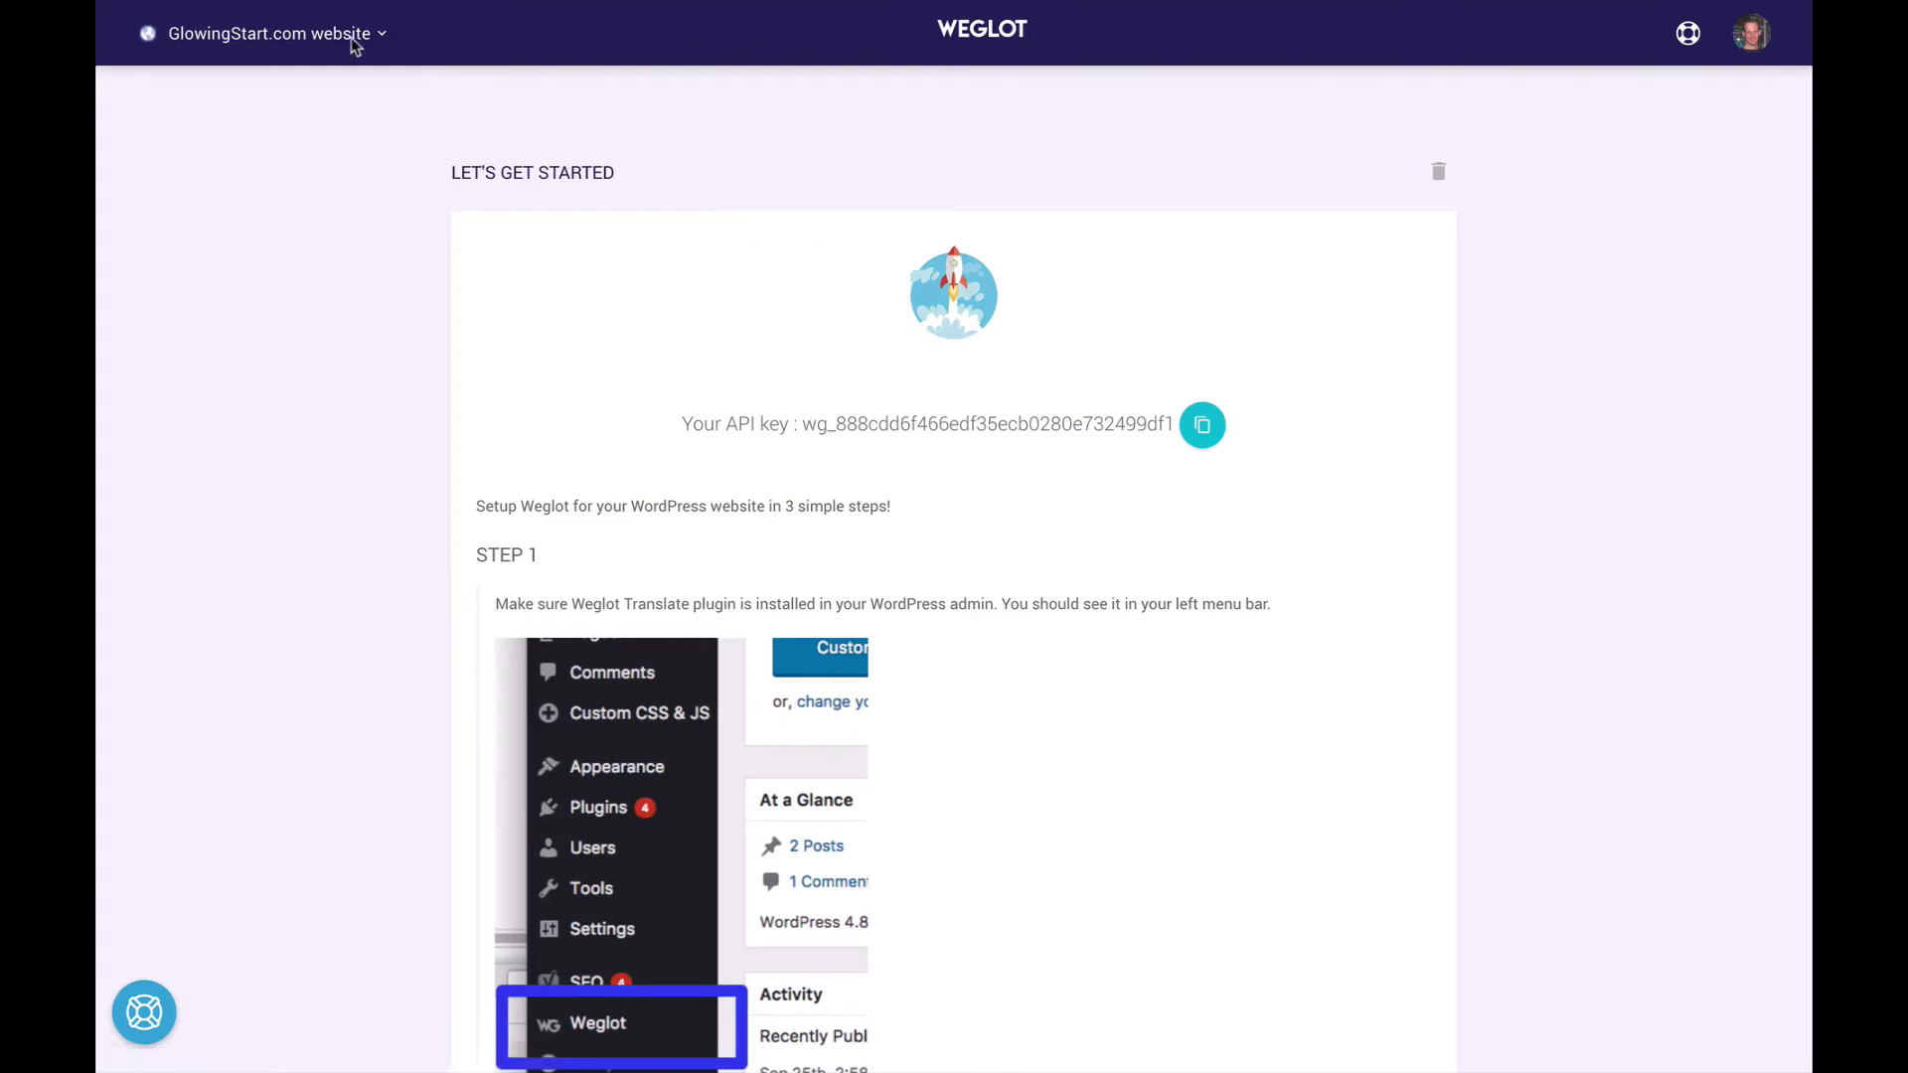
{"action": "left_click", "coordinate": [383, 38]}
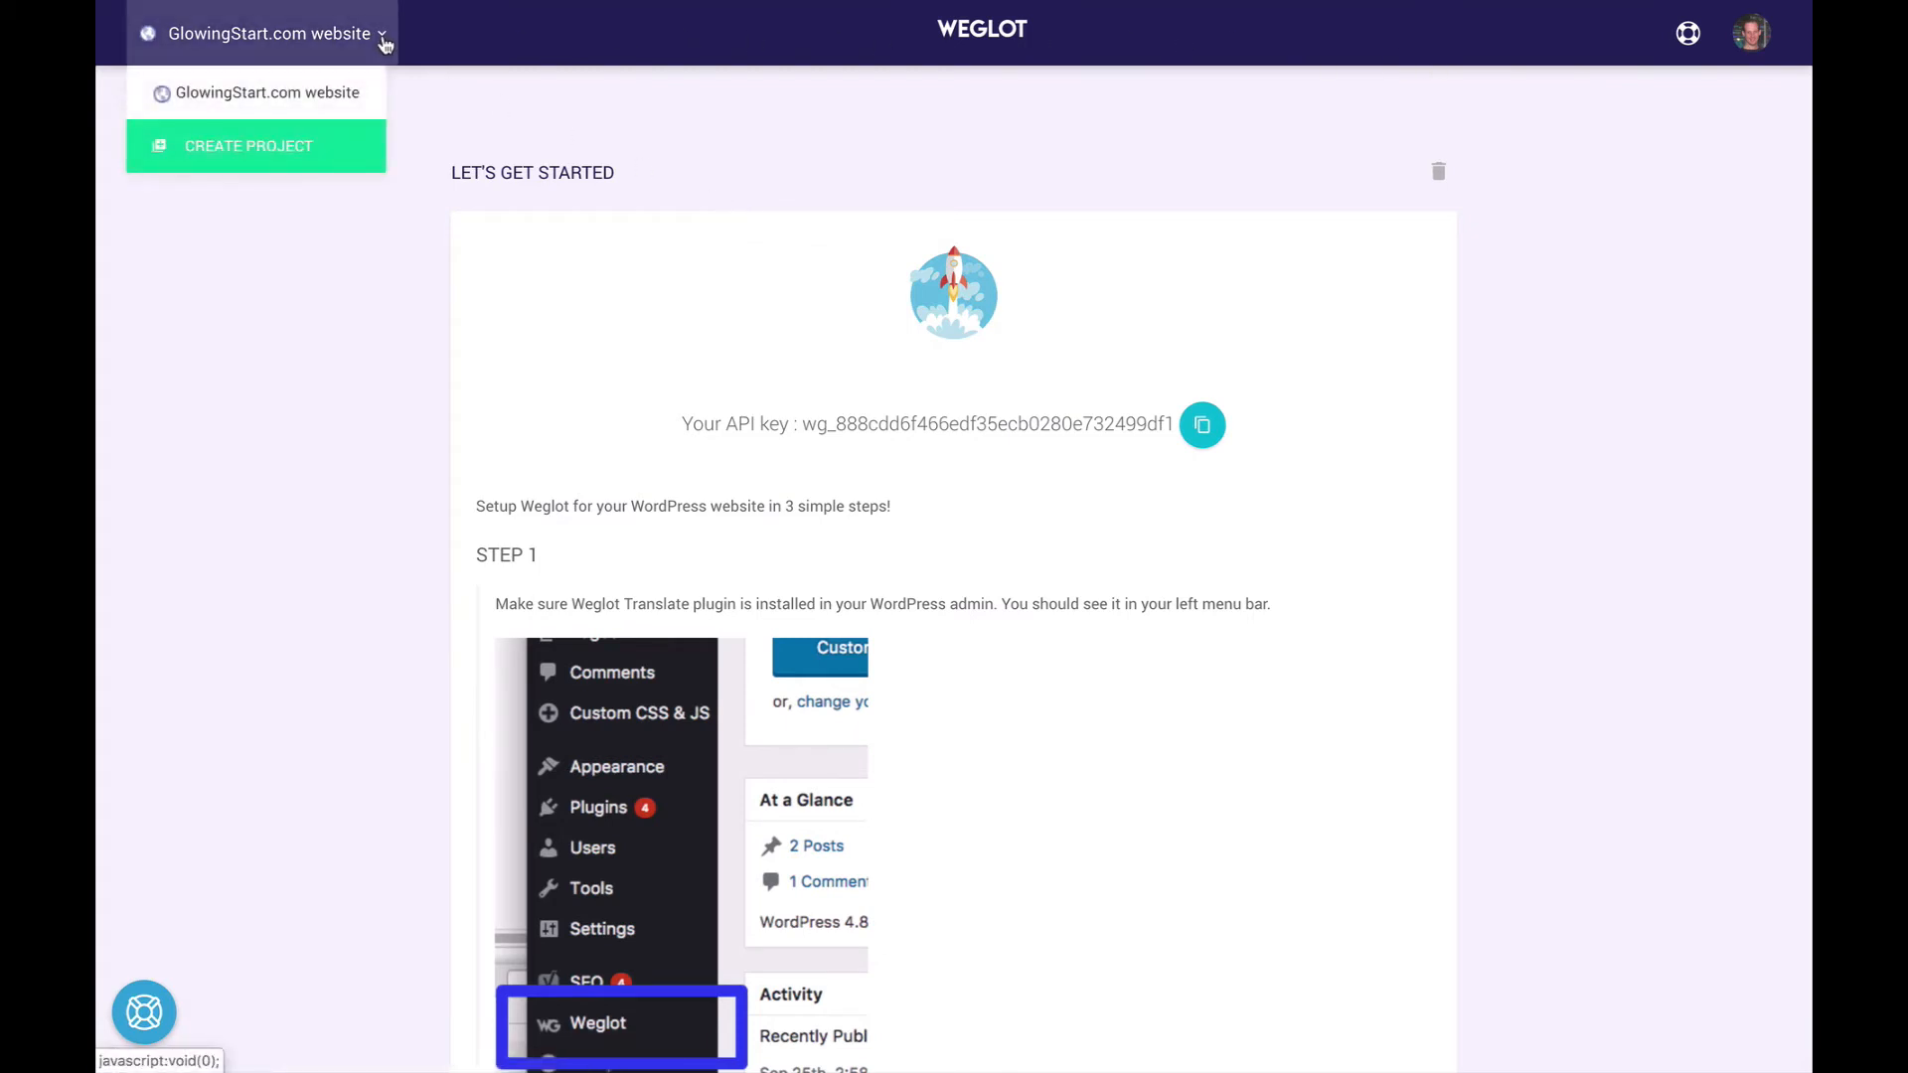
{"action": "left_click", "coordinate": [280, 96]}
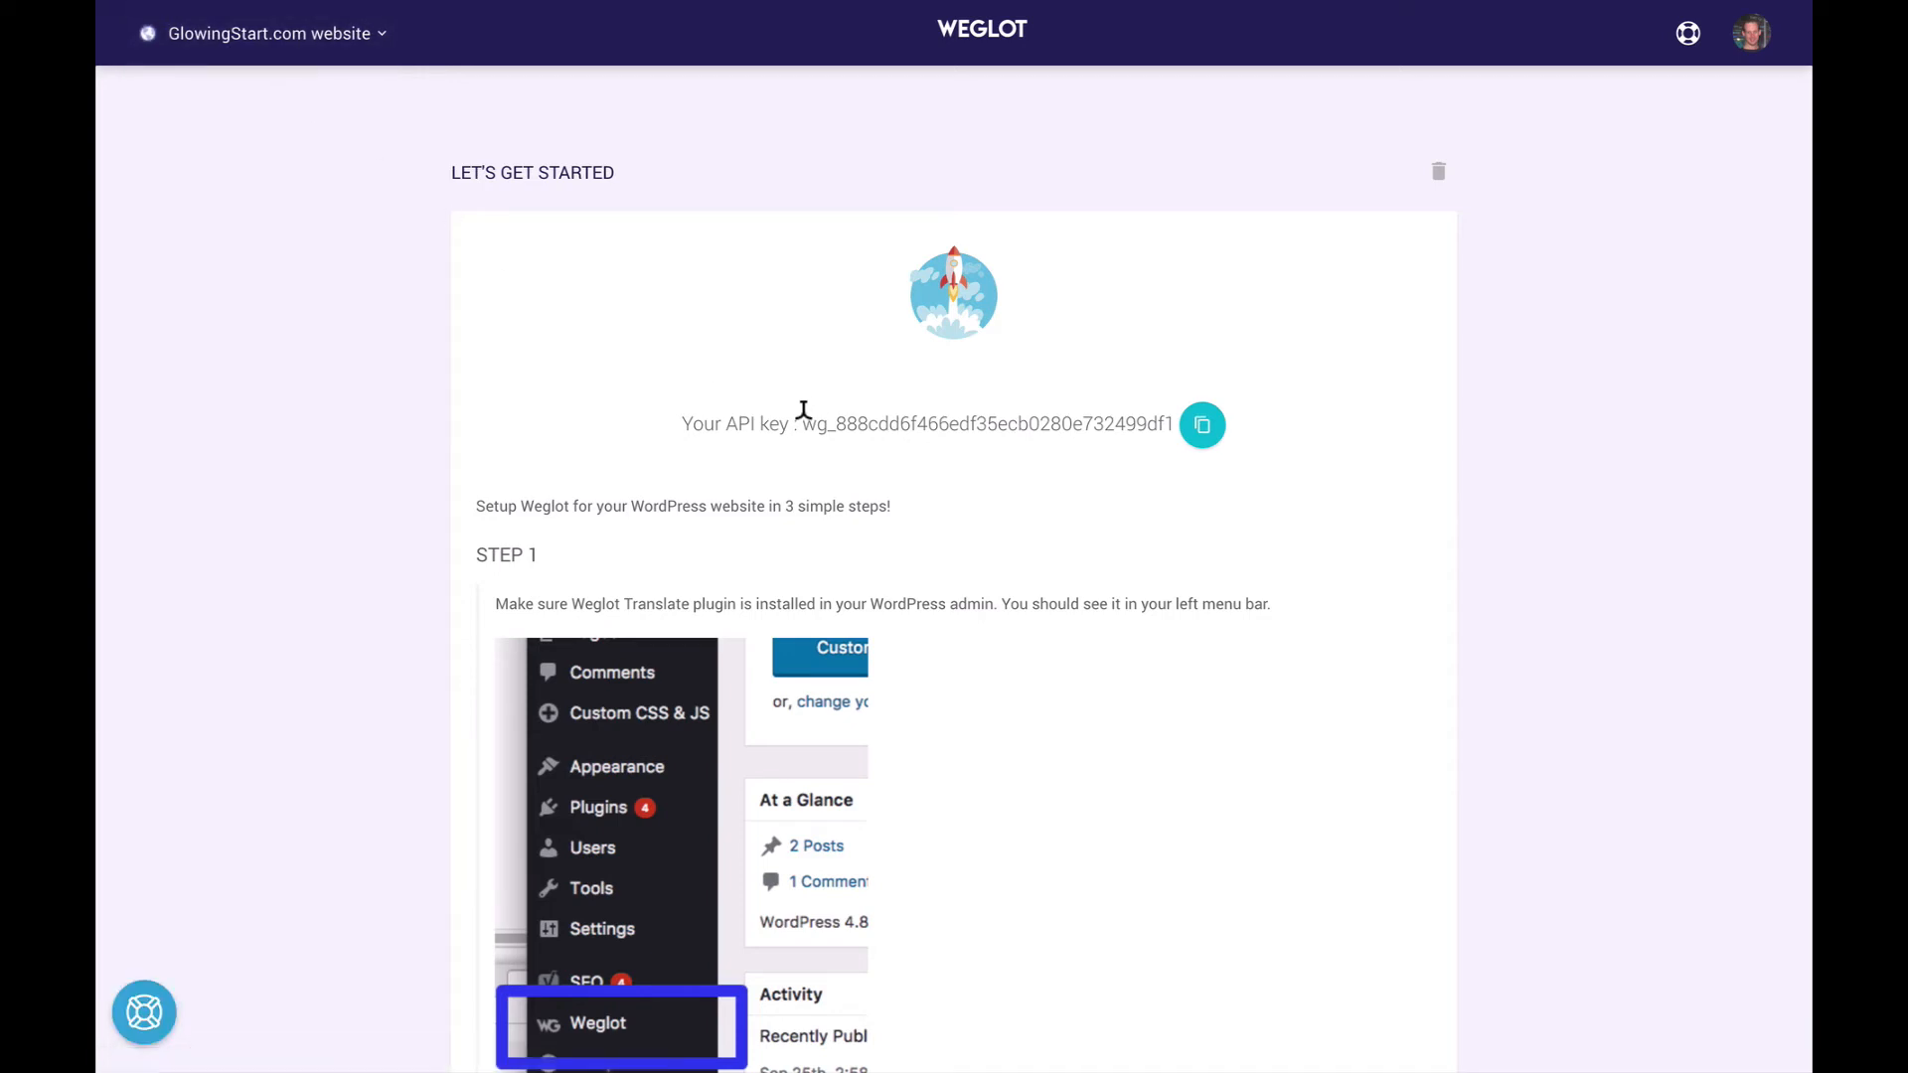
{"action": "left_click_drag", "start_coordinate": [713, 412], "coordinate": [1176, 420]}
{"action": "left_click", "coordinate": [1203, 429]}
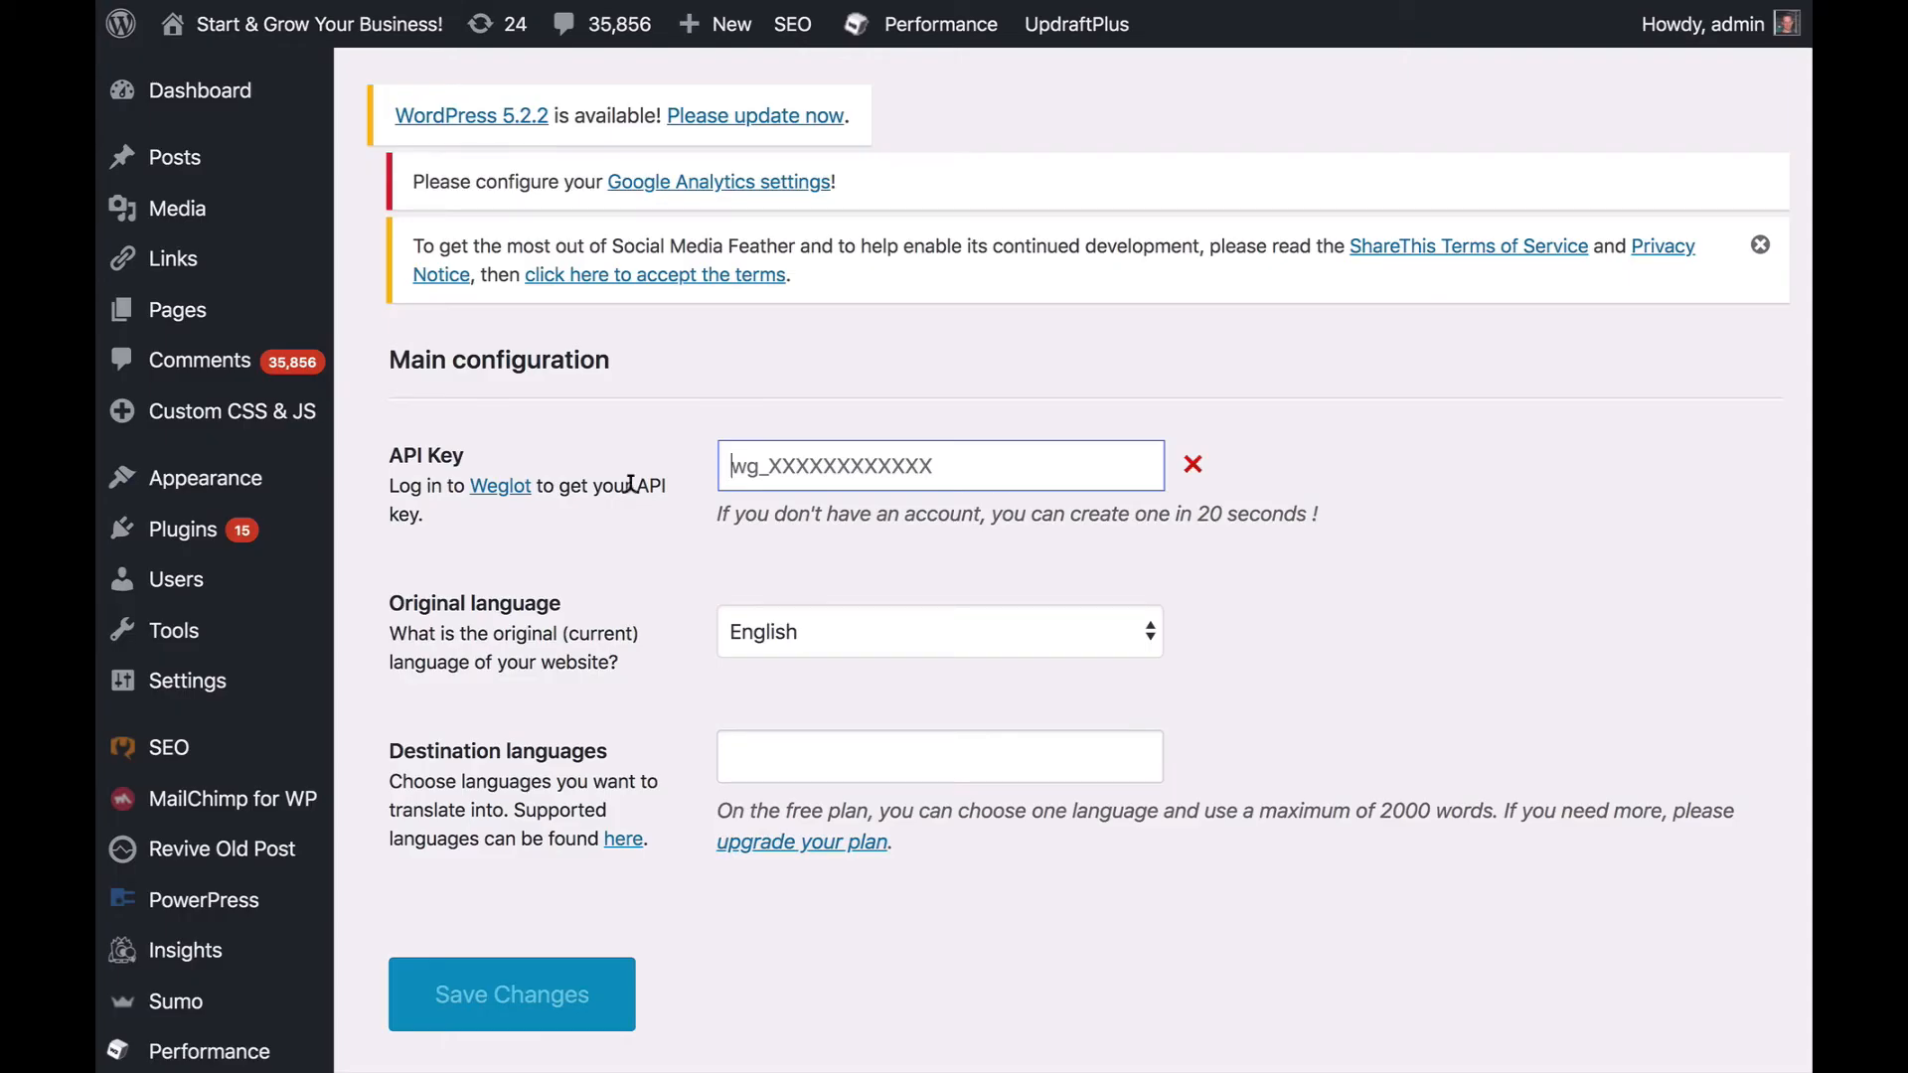
{"action": "key", "text": "ctrl+v"}
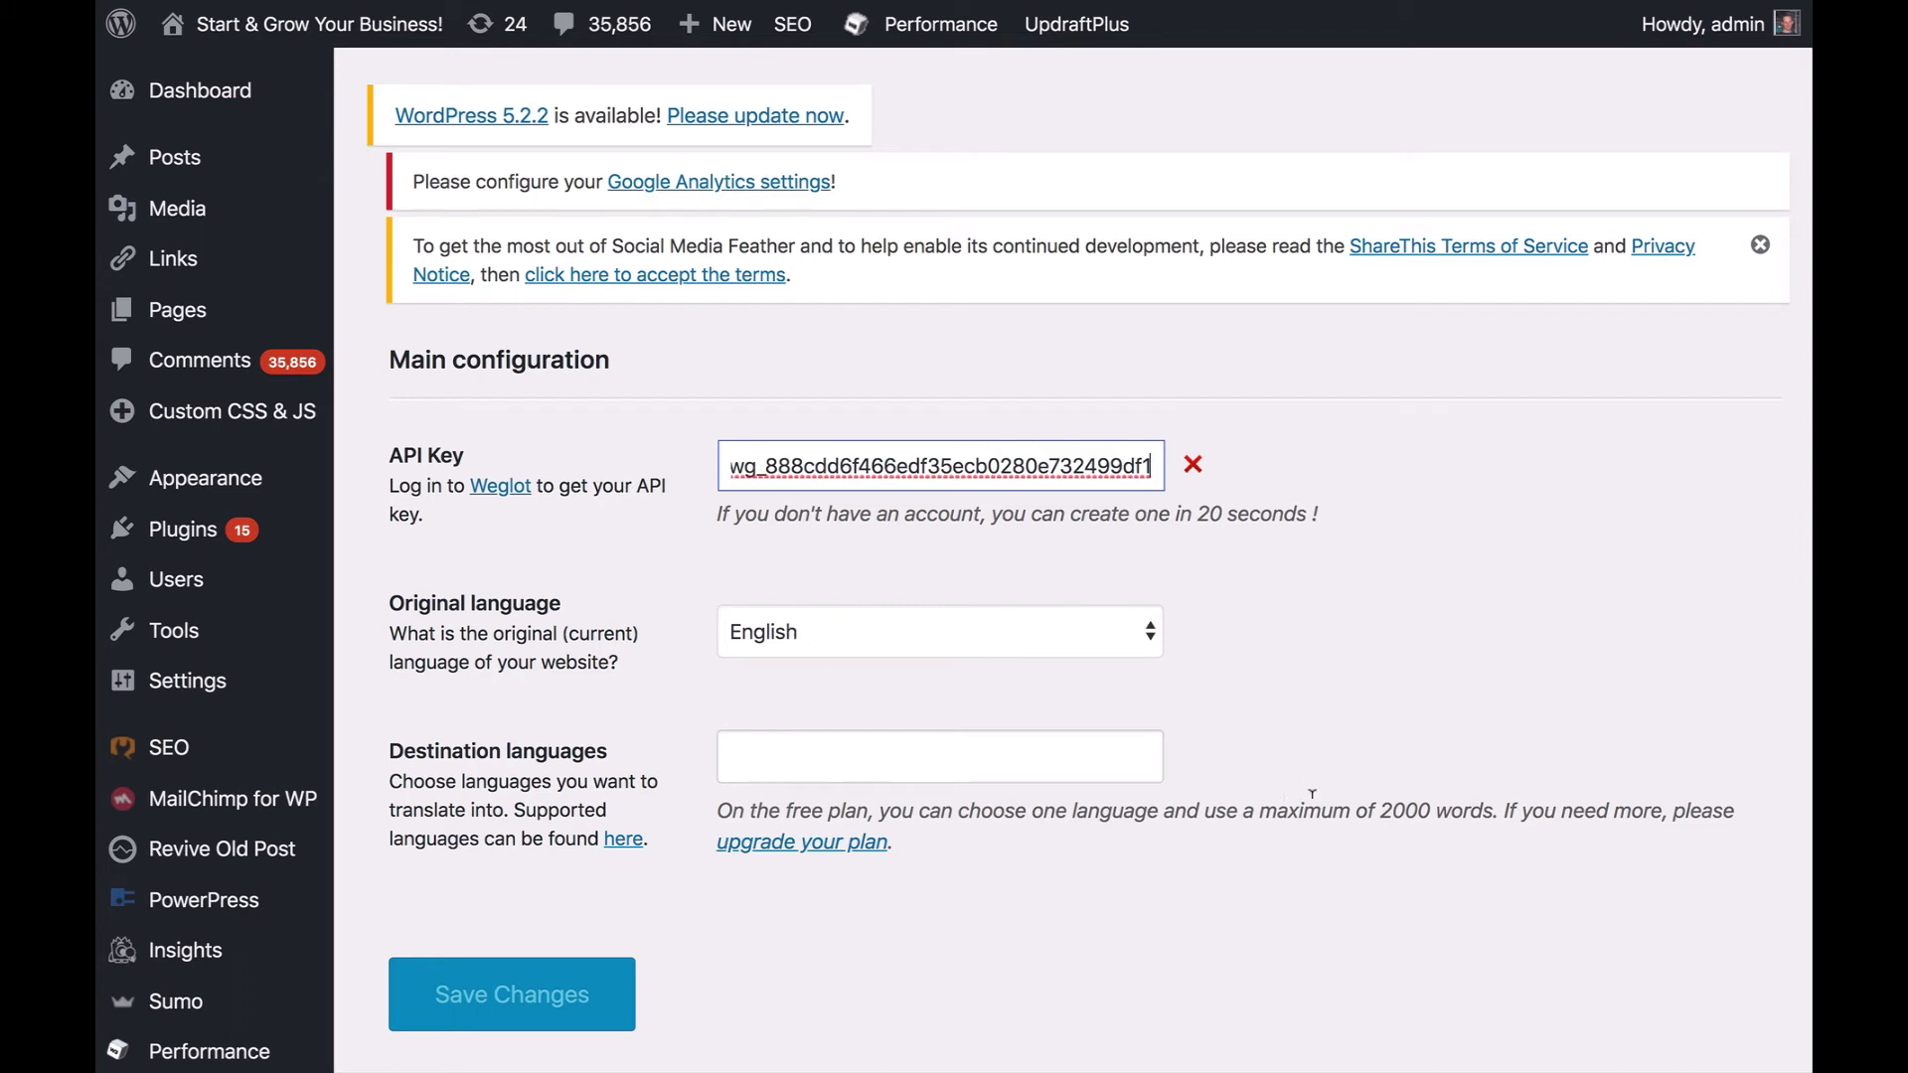
- Add Spanish, French, German and Russian as destination languages for the English site
{"action": "left_click", "coordinate": [1049, 764]}
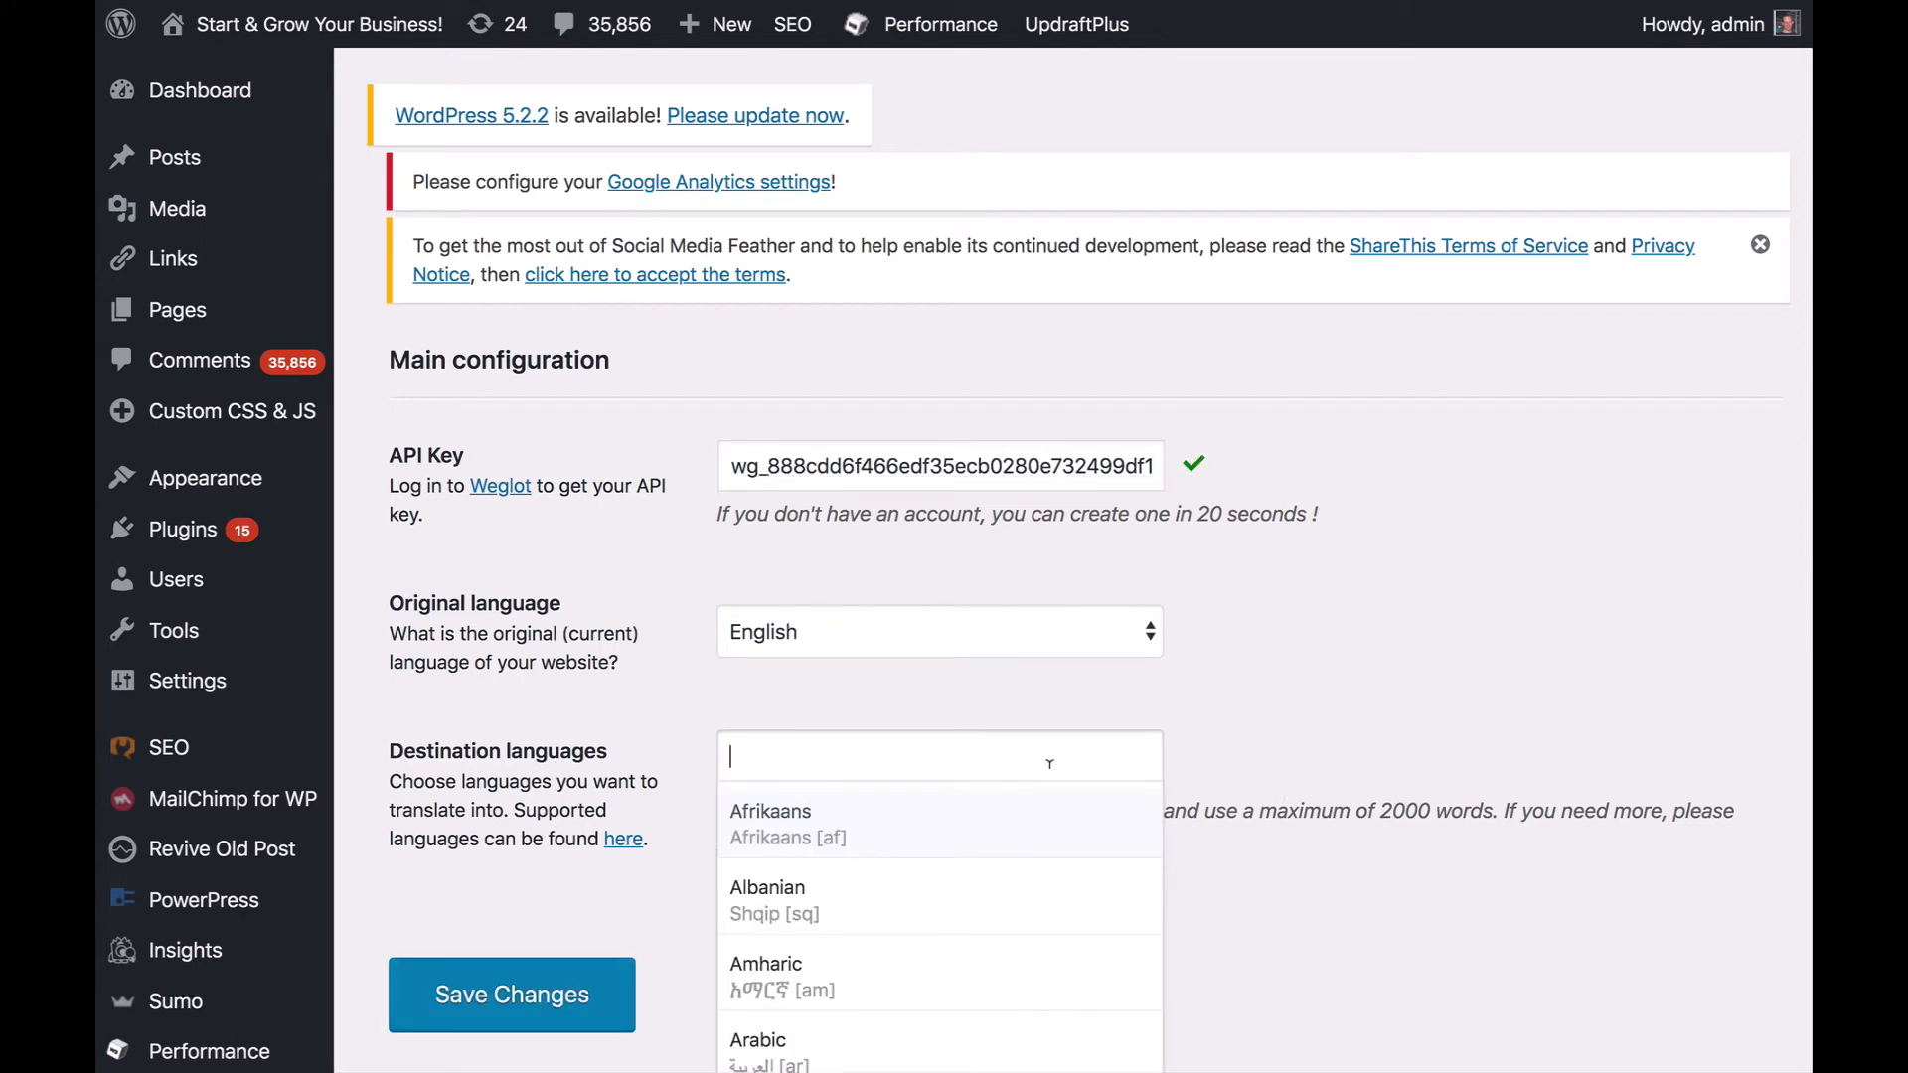
{"action": "type", "text": "sp"}
{"action": "key", "text": "Return"}
{"action": "type", "text": "fre"}
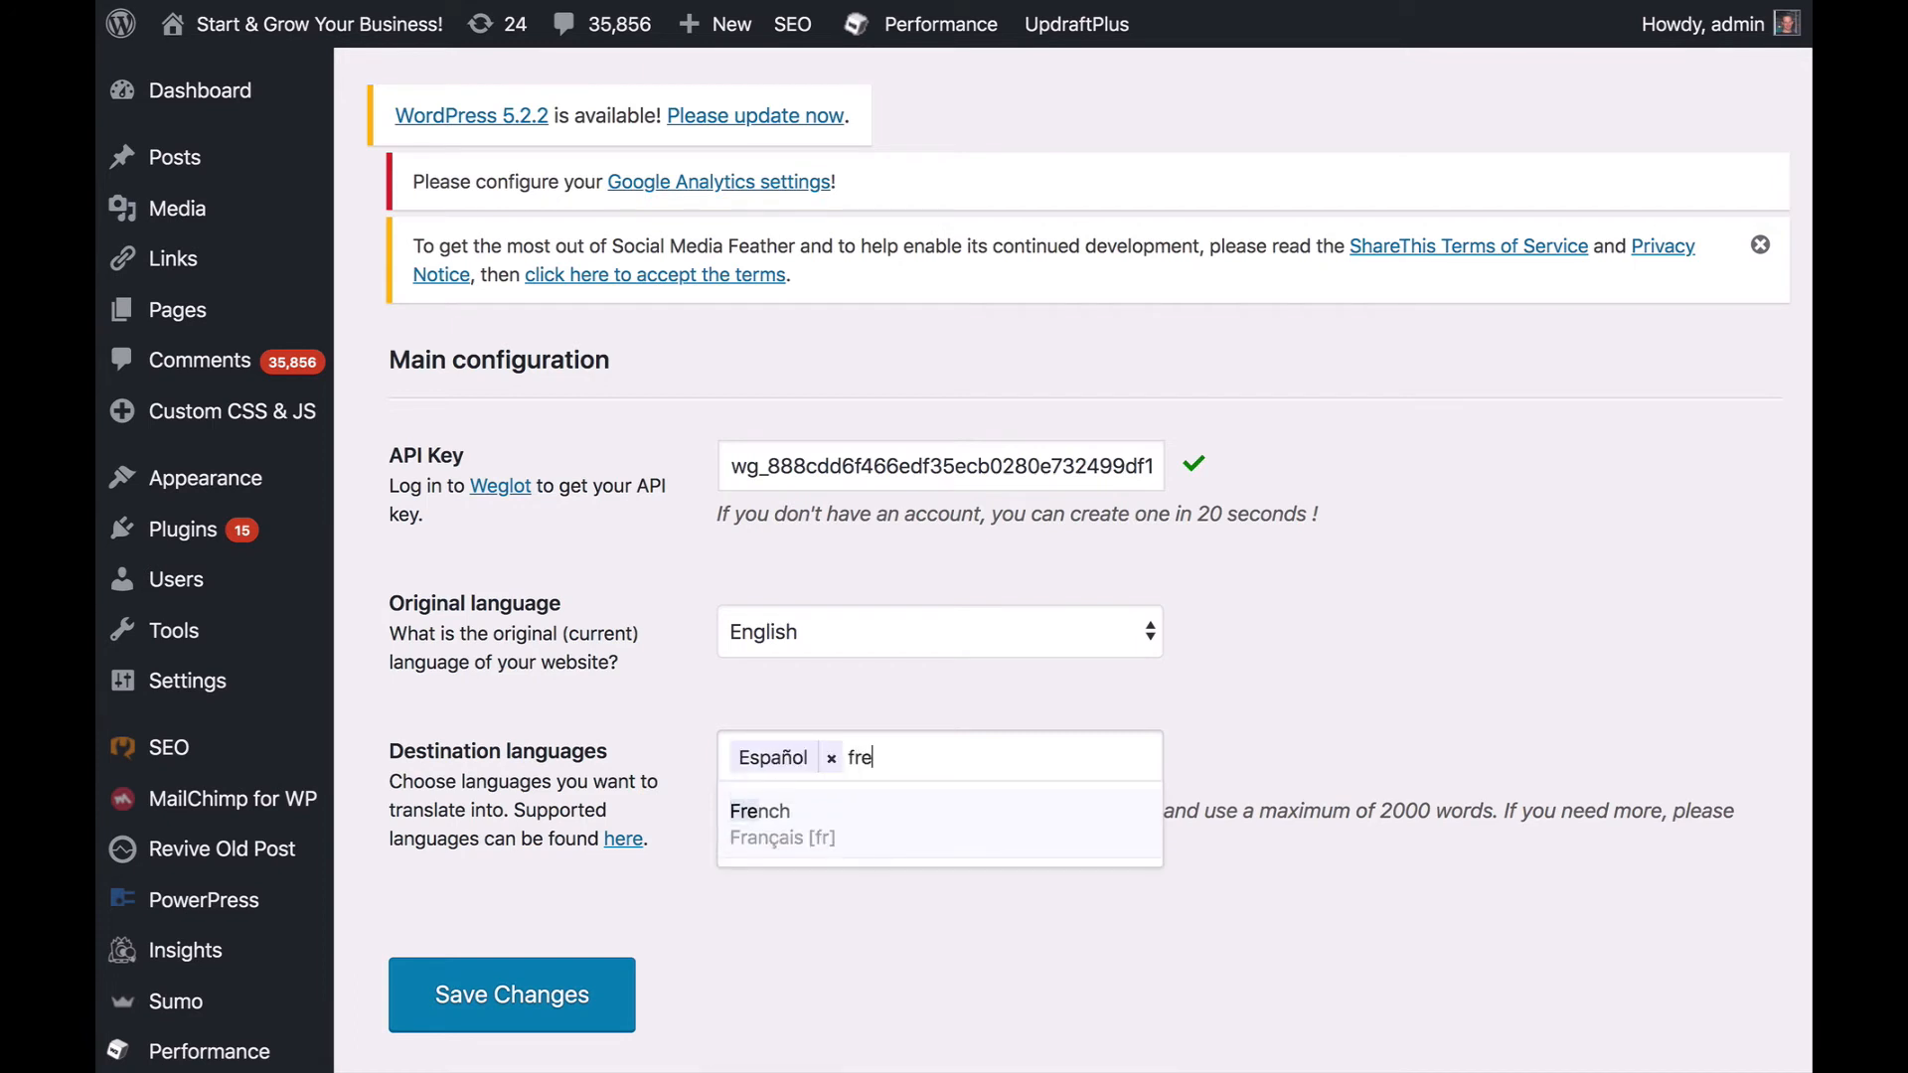
{"action": "key", "text": "Return"}
{"action": "type", "text": "ger"}
{"action": "key", "text": "Return"}
{"action": "type", "text": "ru"}
{"action": "left_click", "coordinate": [760, 827]}
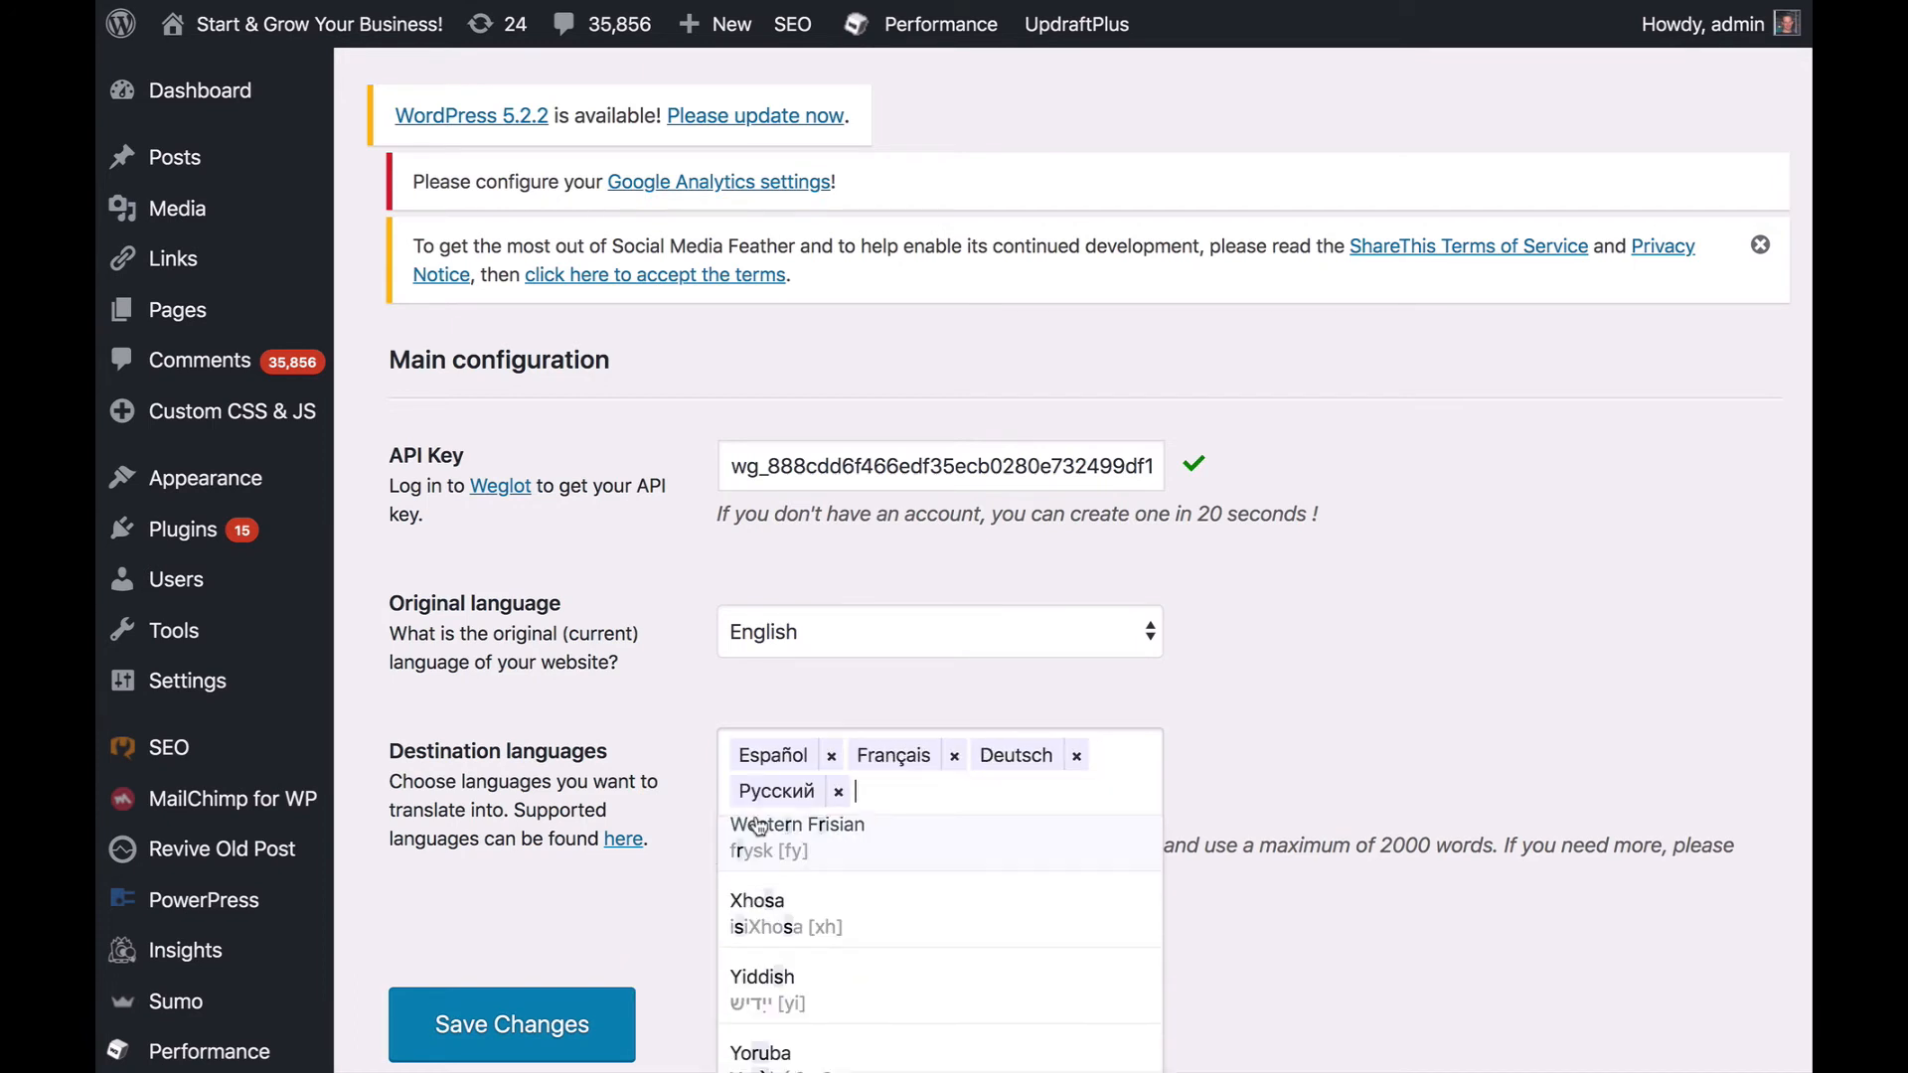
{"action": "left_click", "coordinate": [982, 716]}
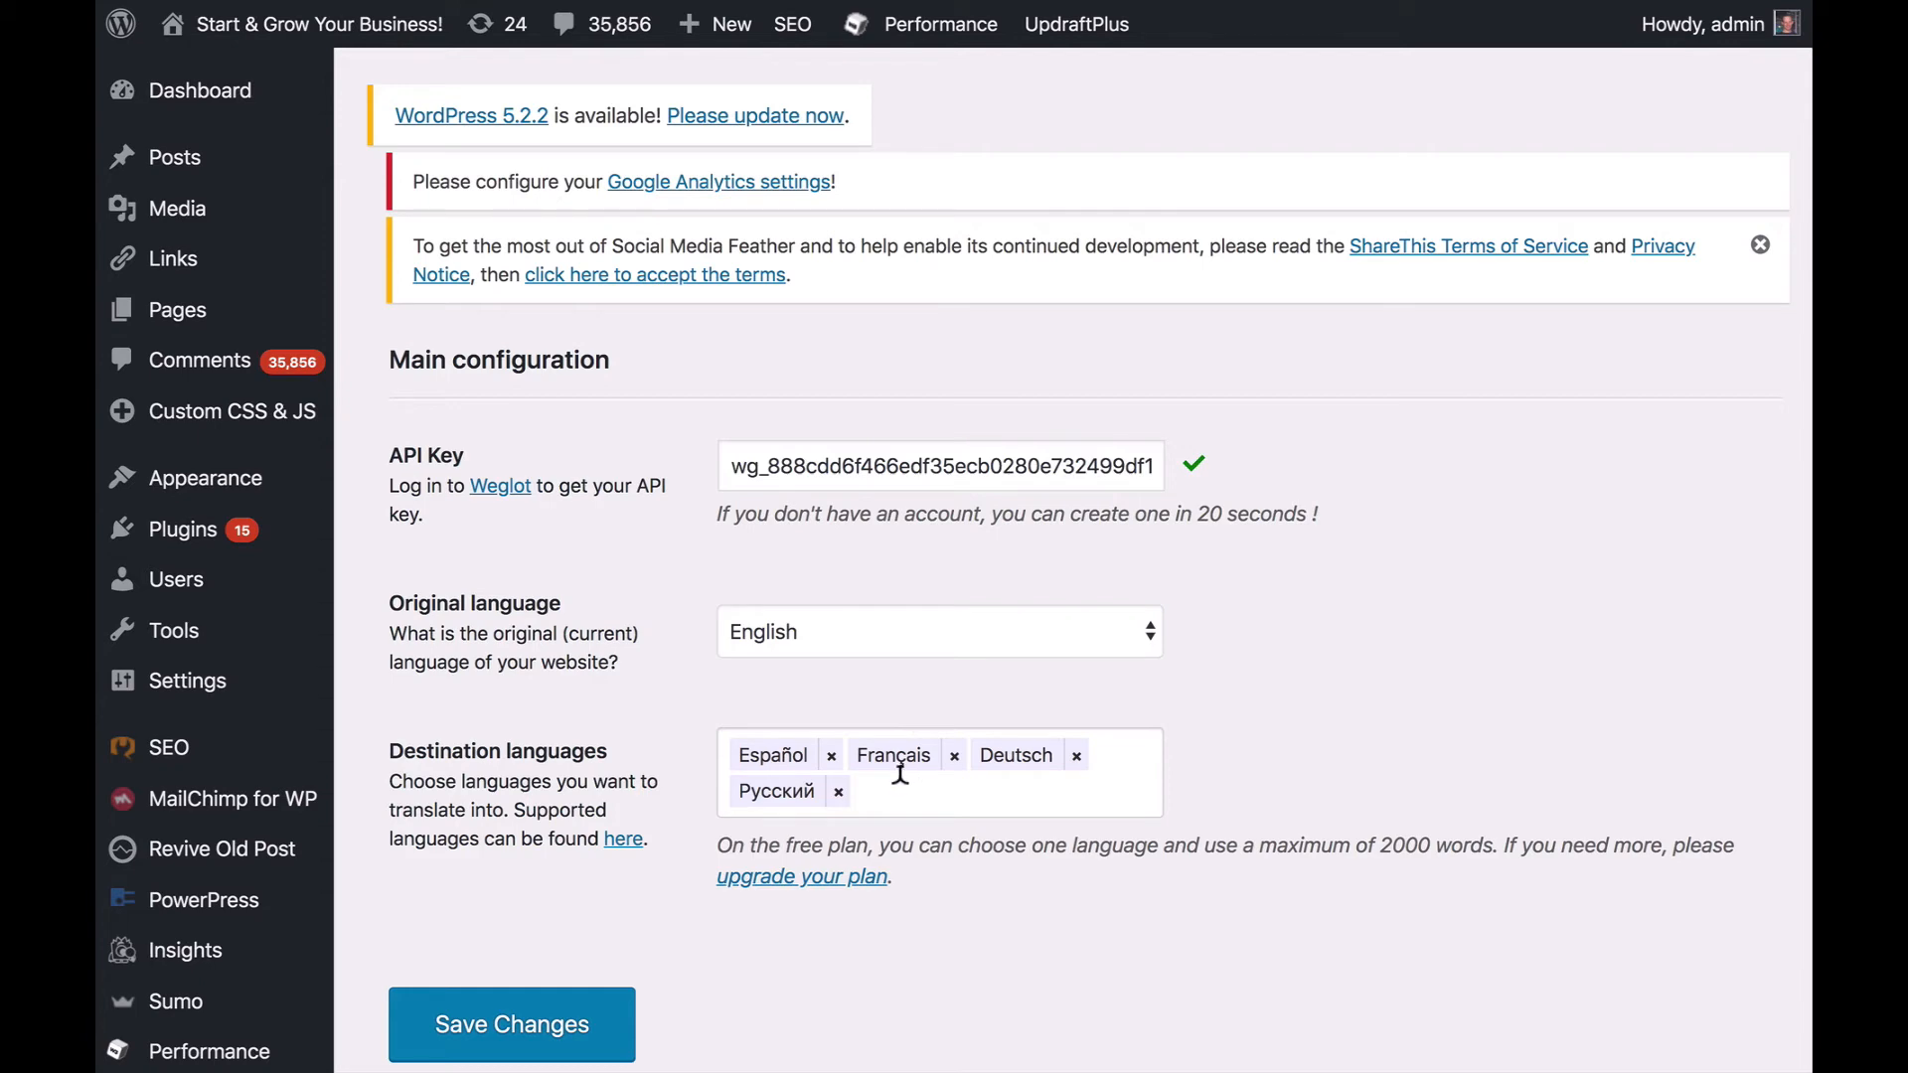
- Add Arabic, Simplified Chinese and Traditional Chinese to the destination languages and save the Weglot configuration
{"action": "left_click", "coordinate": [901, 773]}
{"action": "left_click", "coordinate": [759, 1064]}
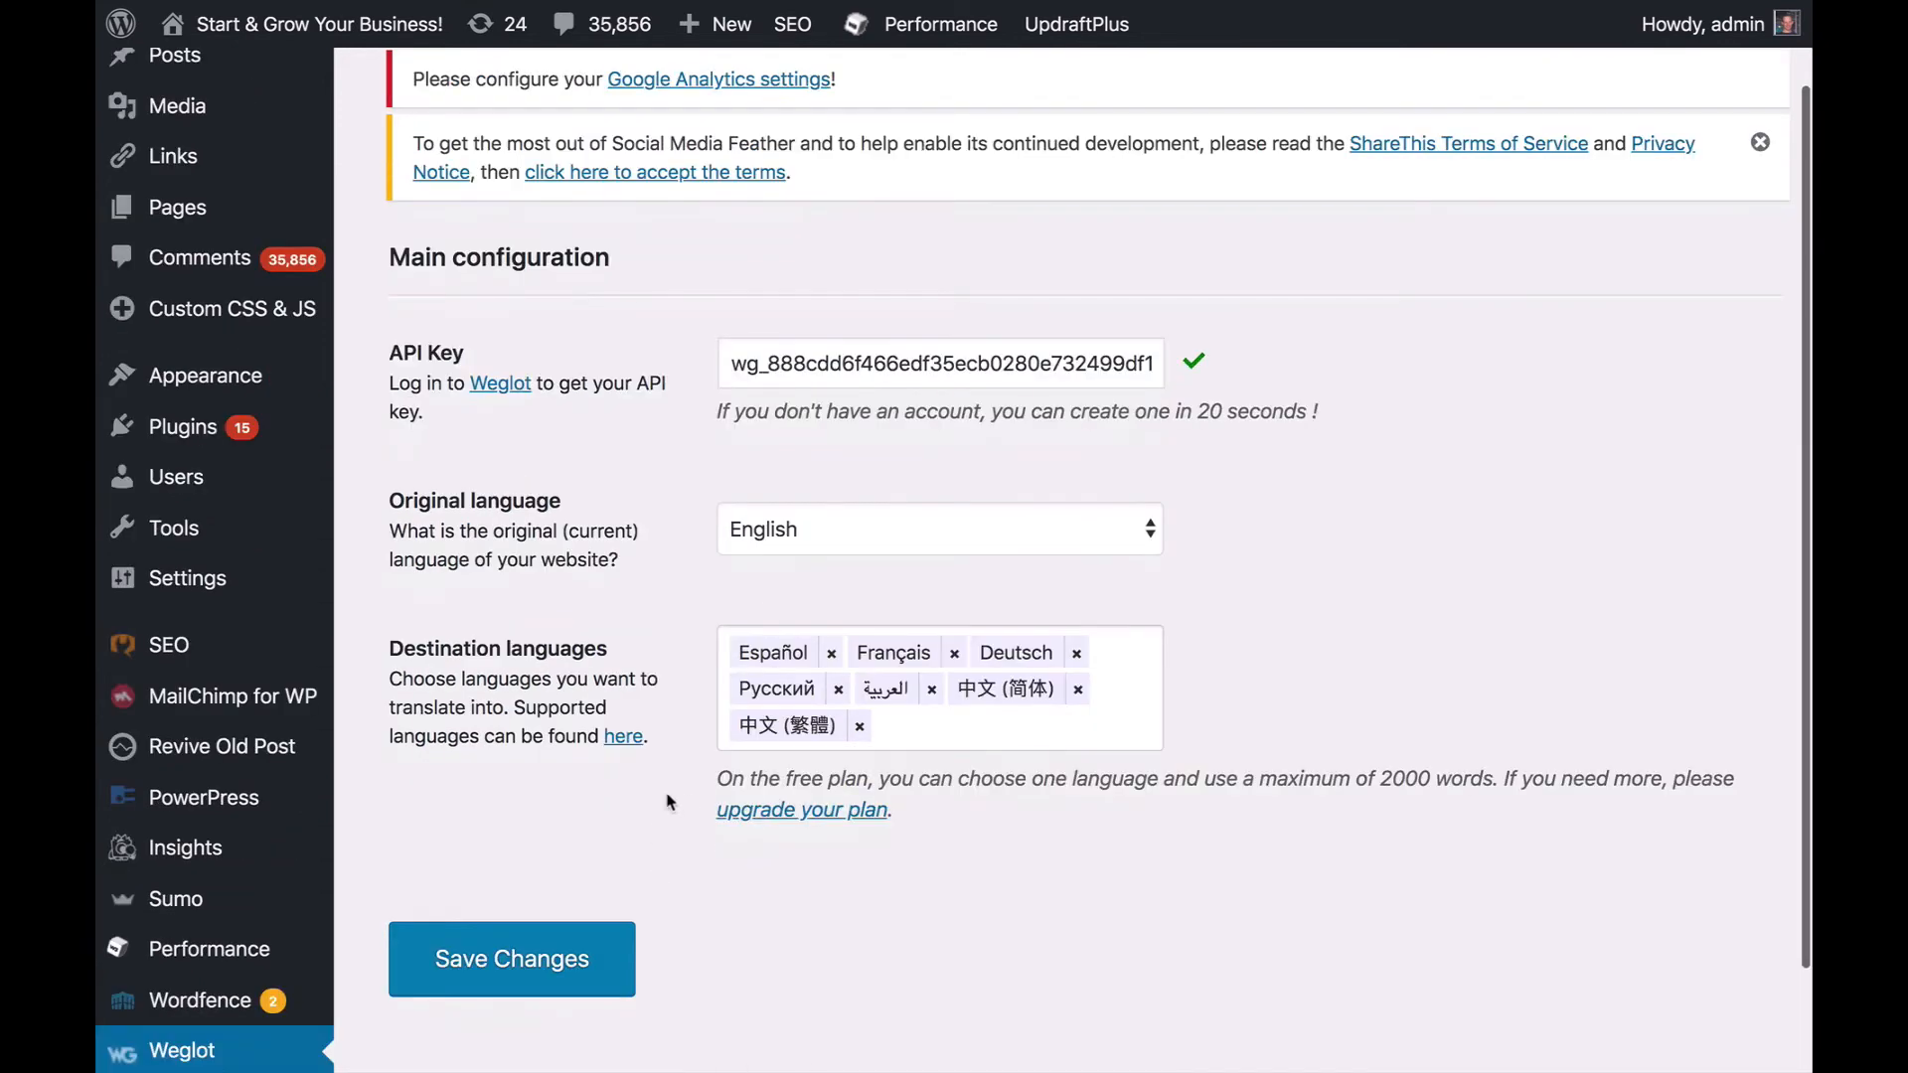
{"action": "left_click", "coordinate": [542, 944]}
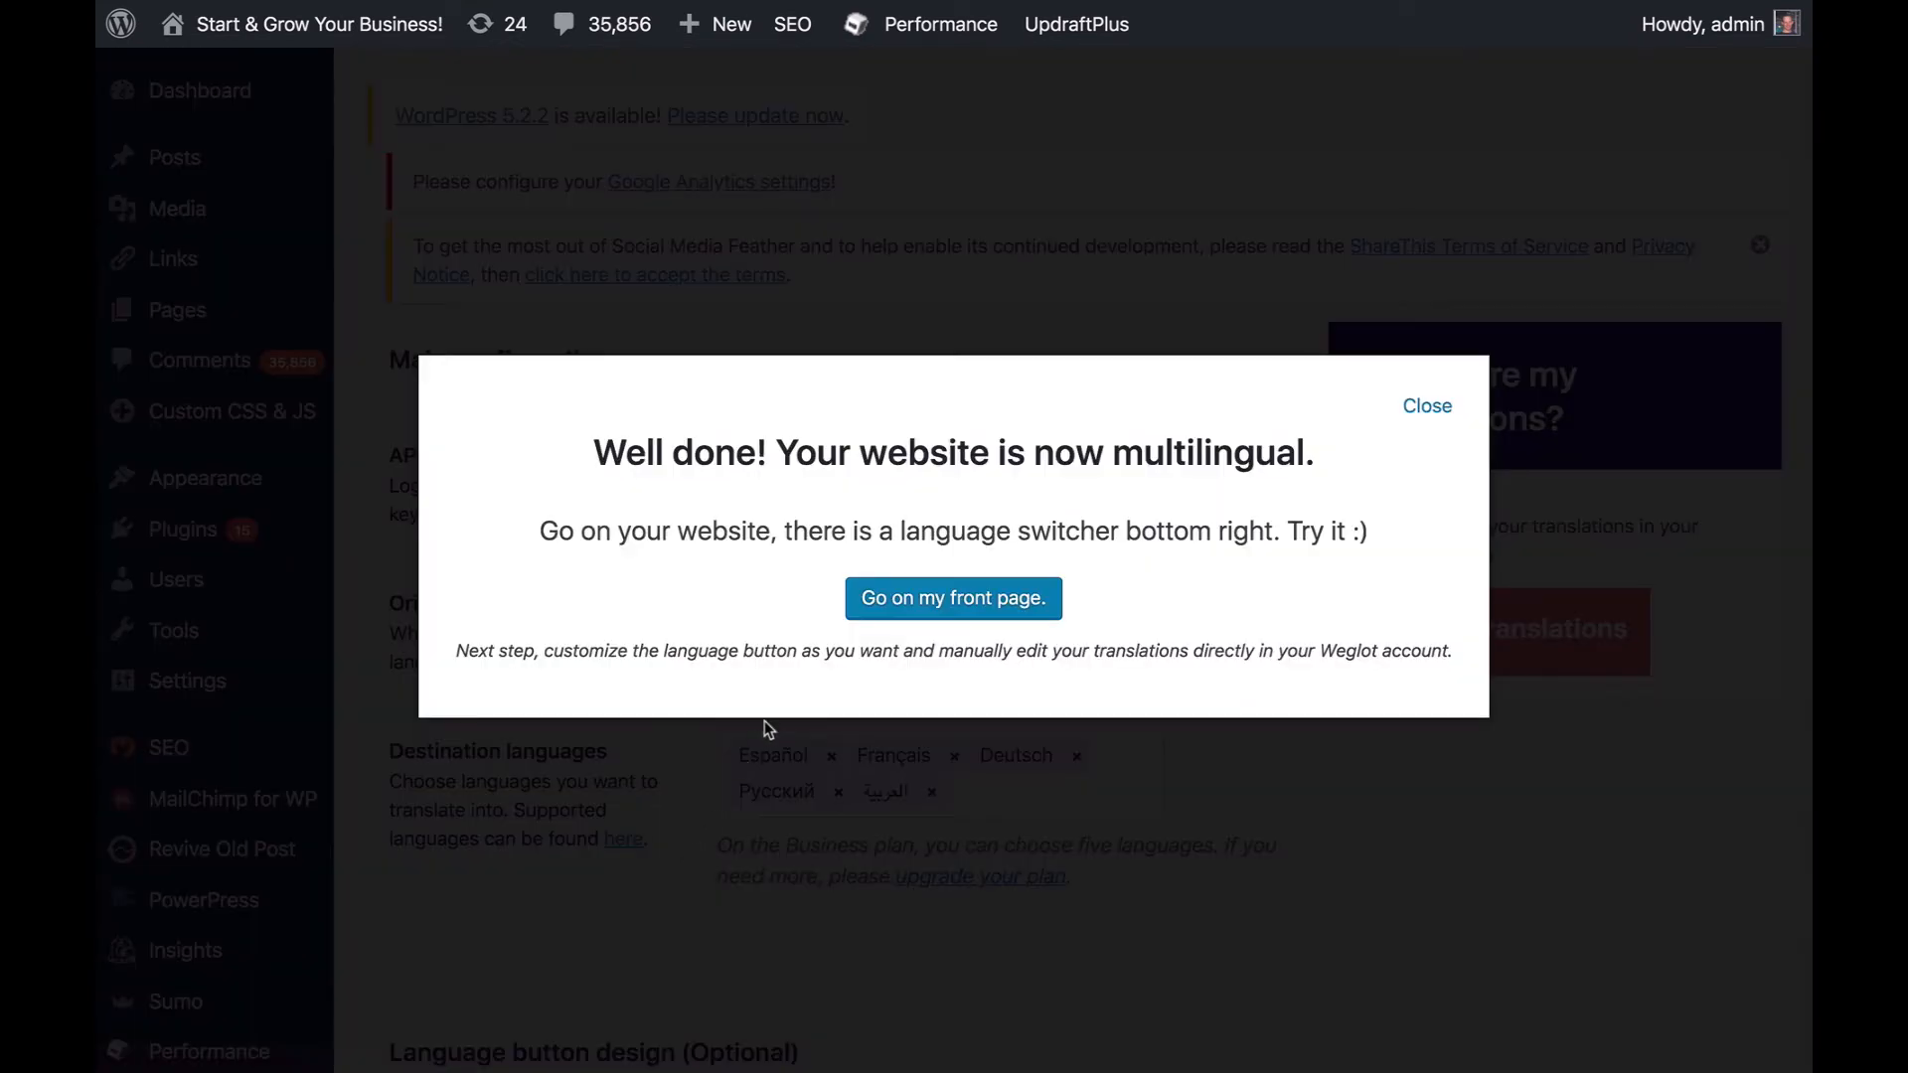
{"action": "left_click_drag", "start_coordinate": [594, 440], "coordinate": [1308, 440]}
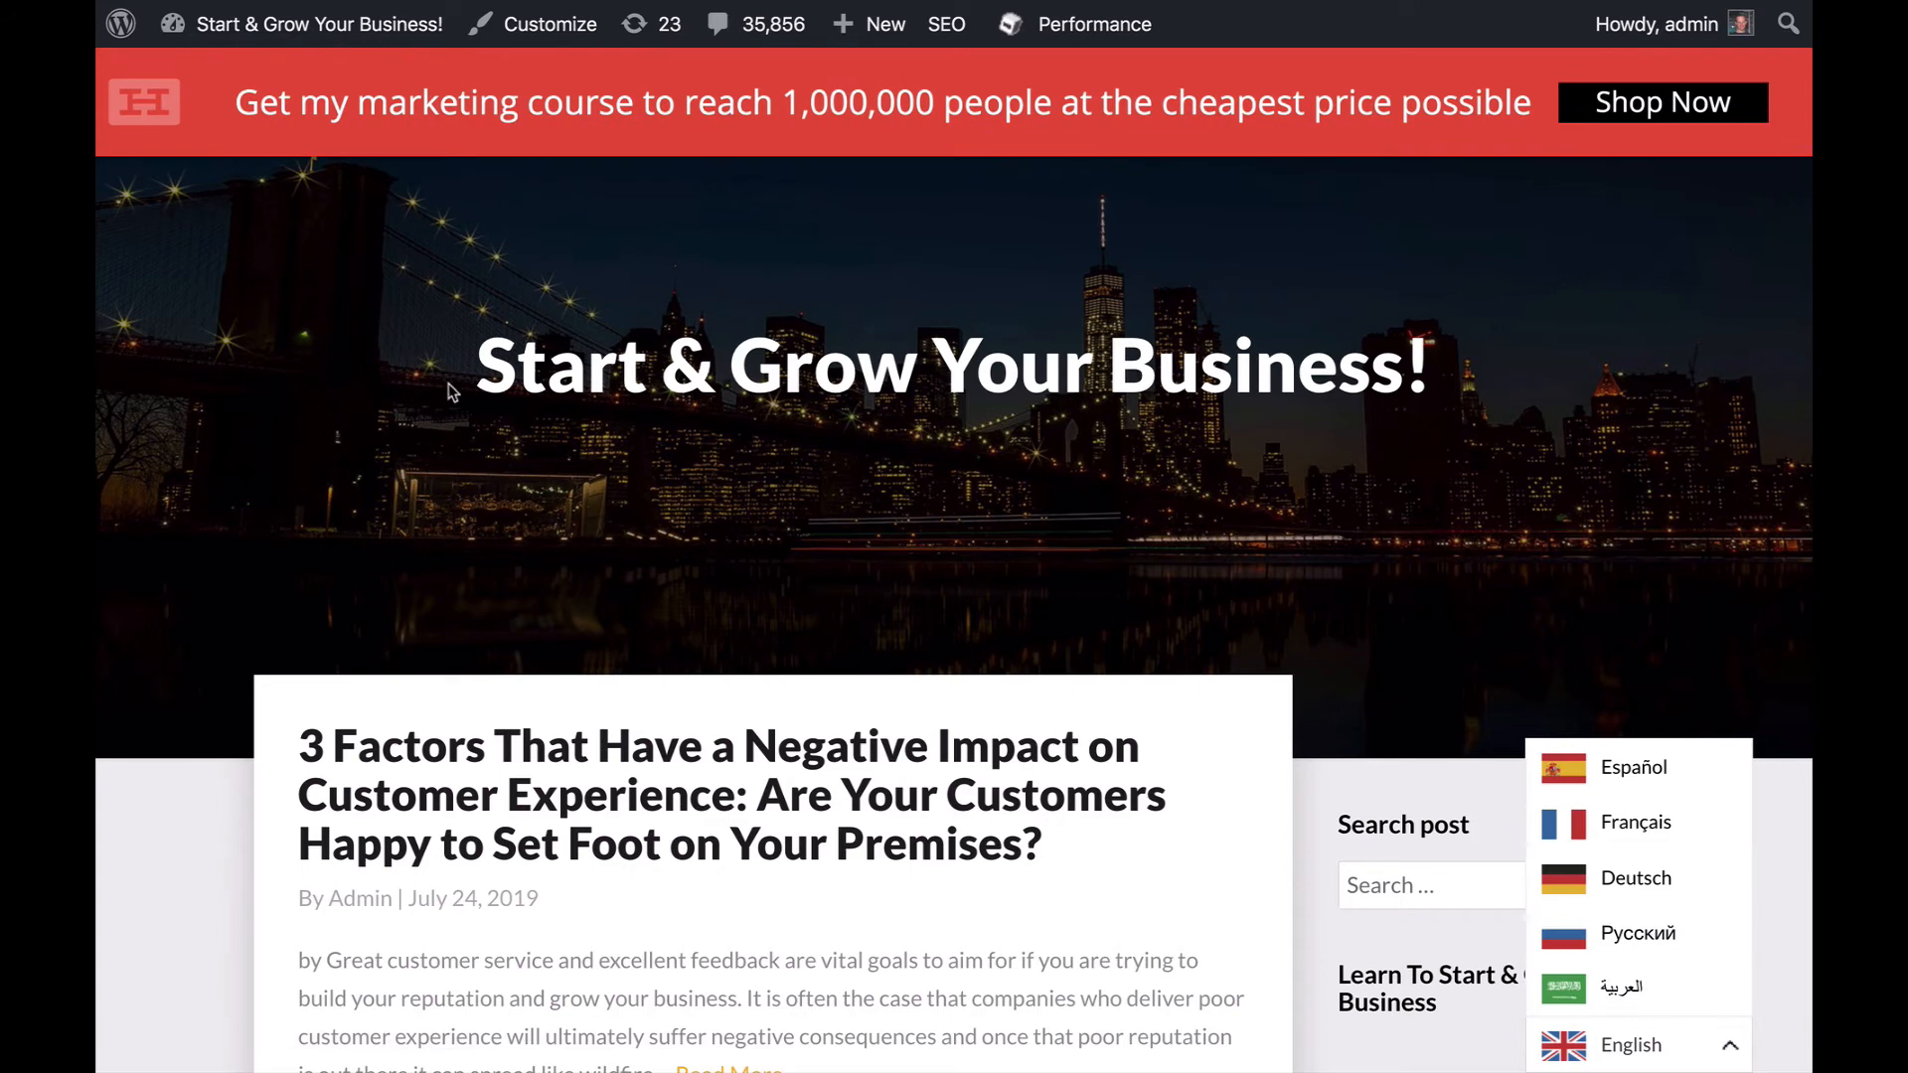
- Open the "3 Factors That Have a Negative Impact on Customer Experience" post from the site's front page and switch its language to Español
{"action": "left_click", "coordinate": [518, 744]}
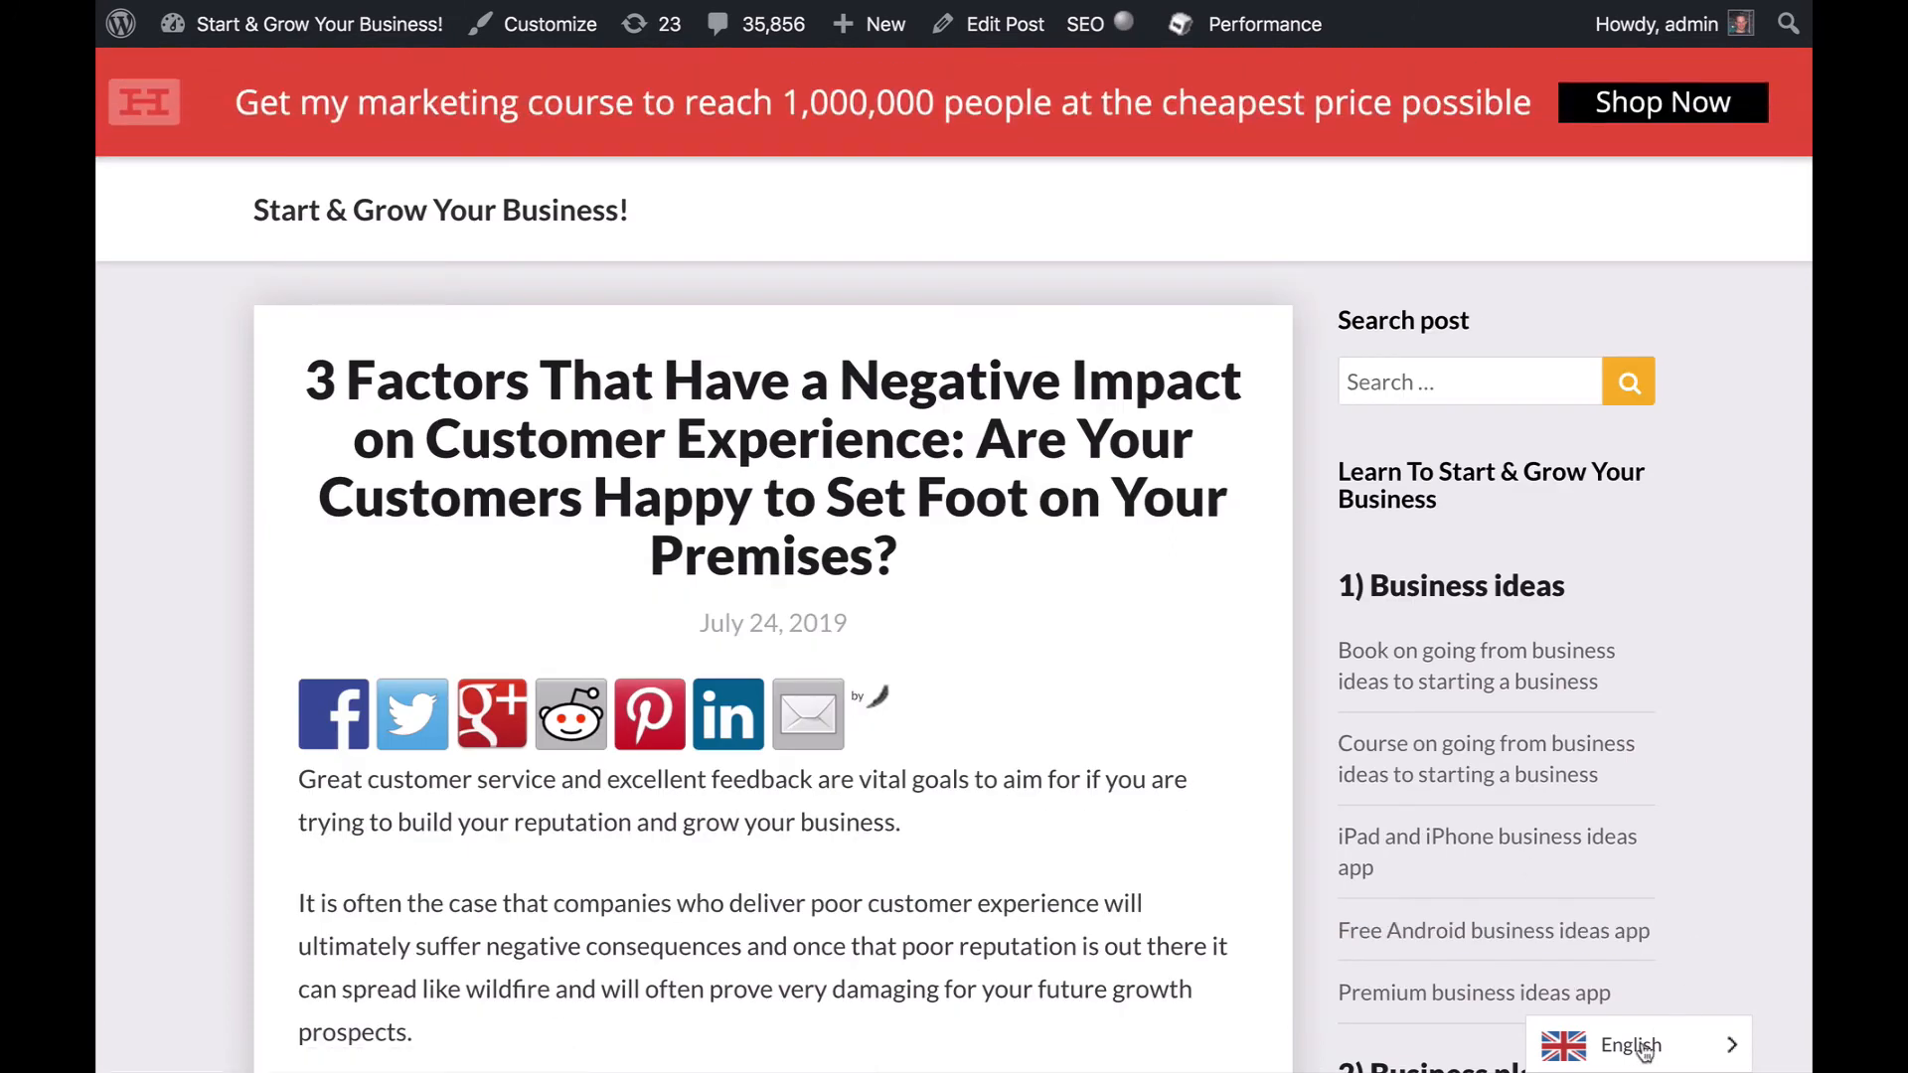
{"action": "left_click", "coordinate": [1640, 1046]}
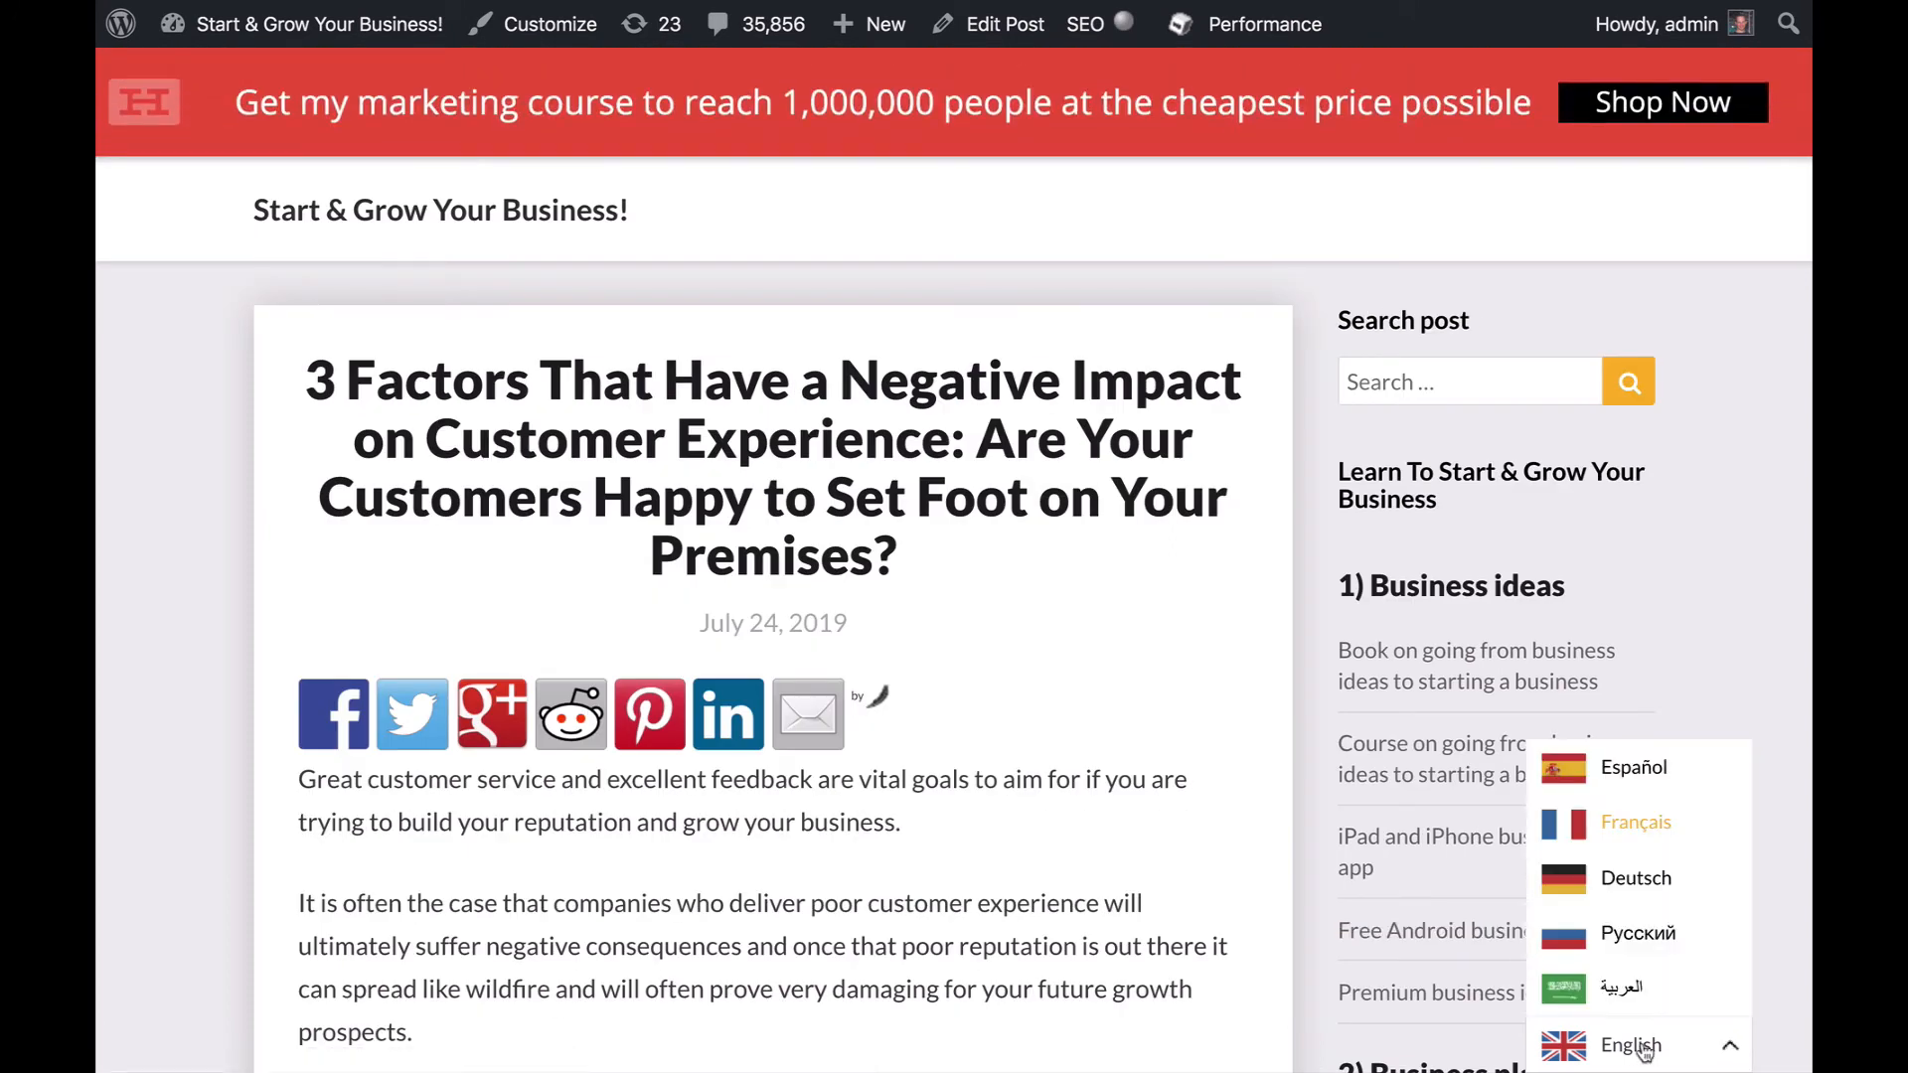
{"action": "left_click", "coordinate": [1636, 773]}
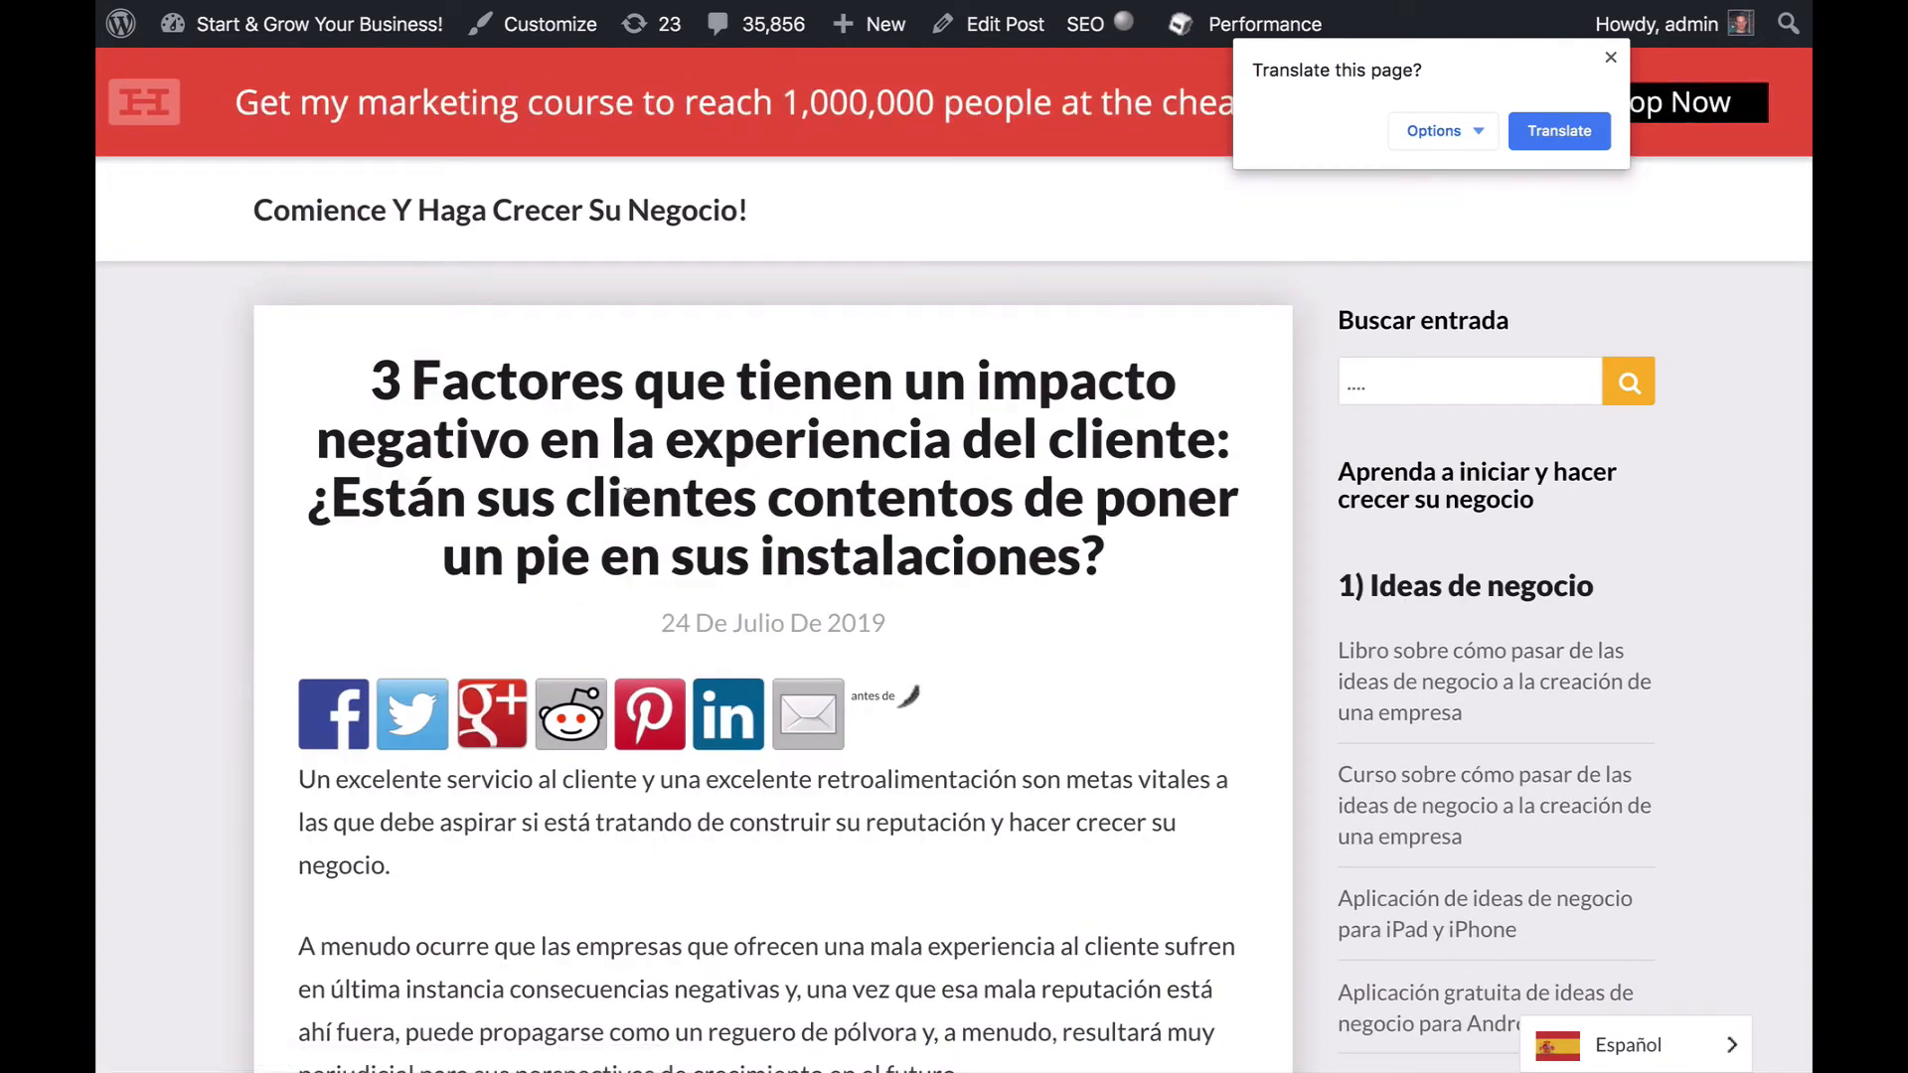
{"action": "left_click_drag", "start_coordinate": [378, 360], "coordinate": [531, 462]}
{"action": "left_click", "coordinate": [532, 465]}
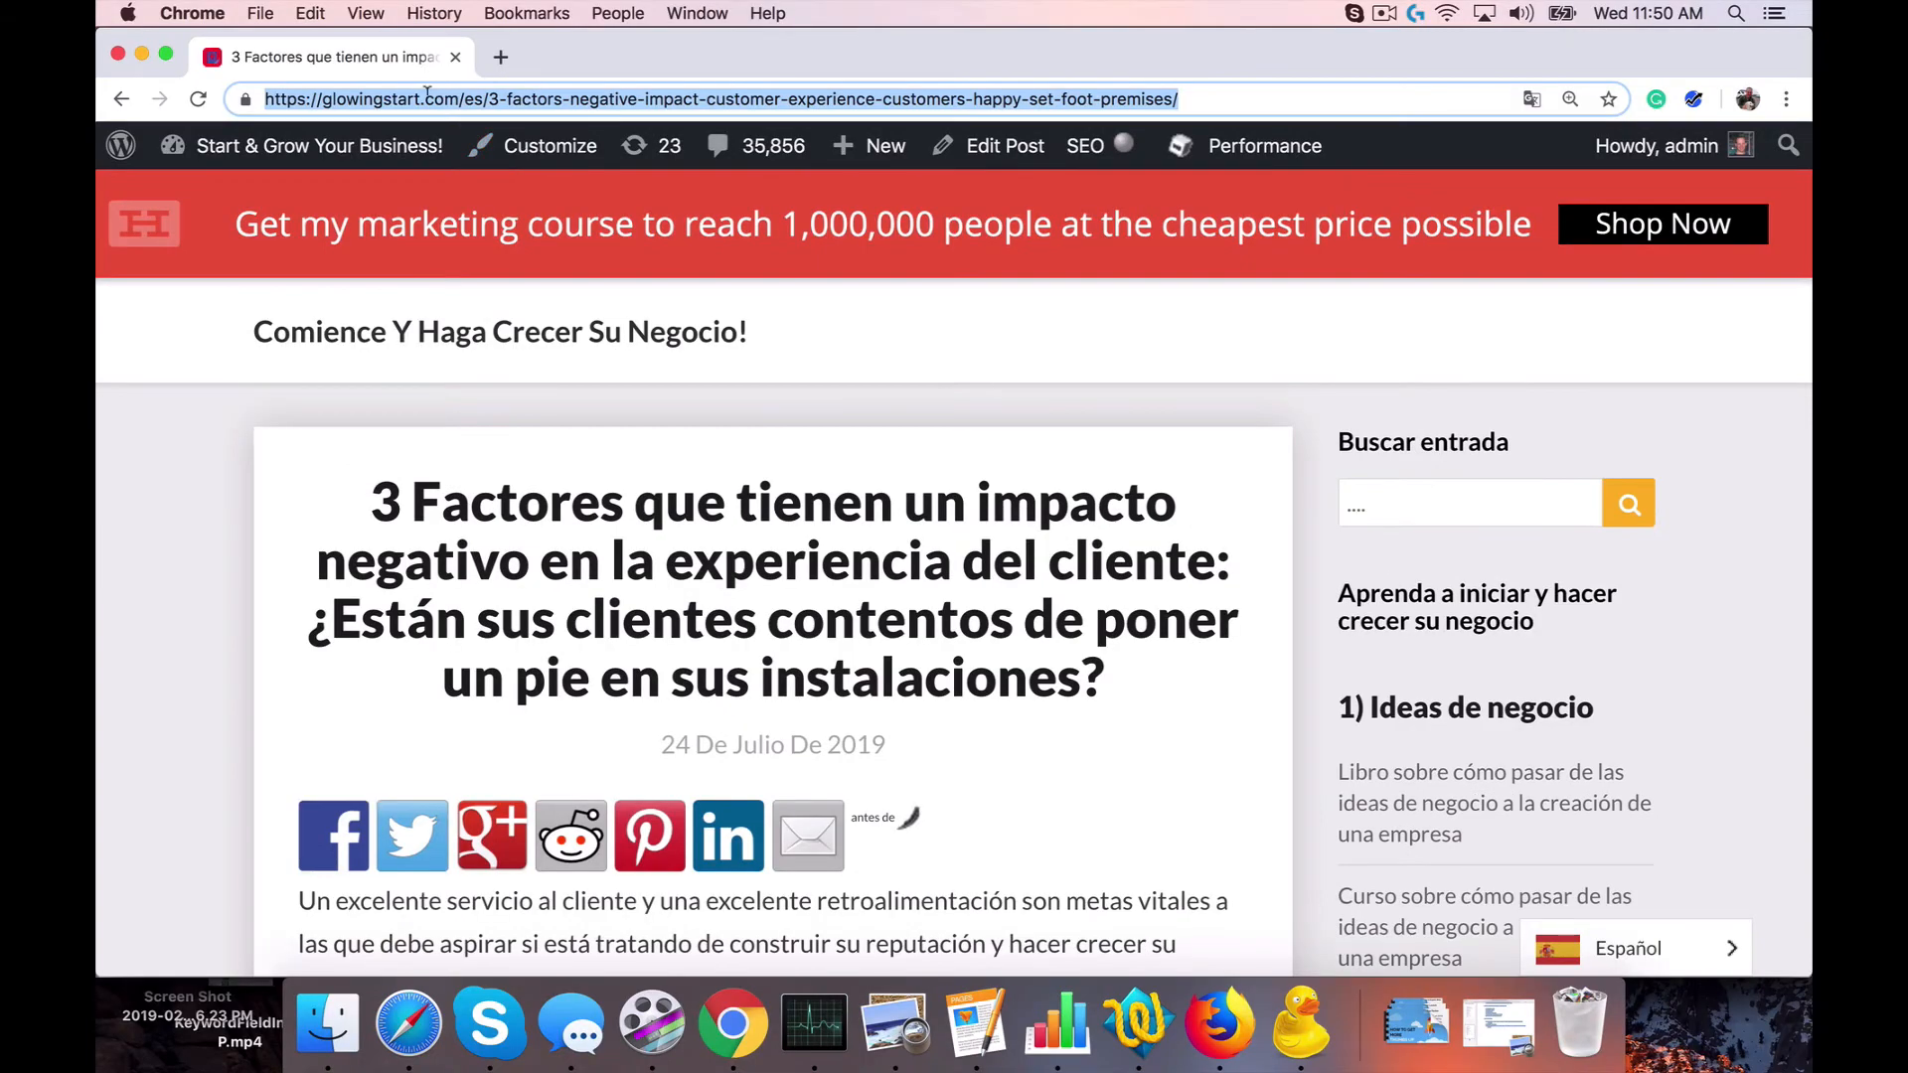
- Load the French version of the post by replacing the language code "es" with "fr" in its web address
{"action": "left_click", "coordinate": [427, 96]}
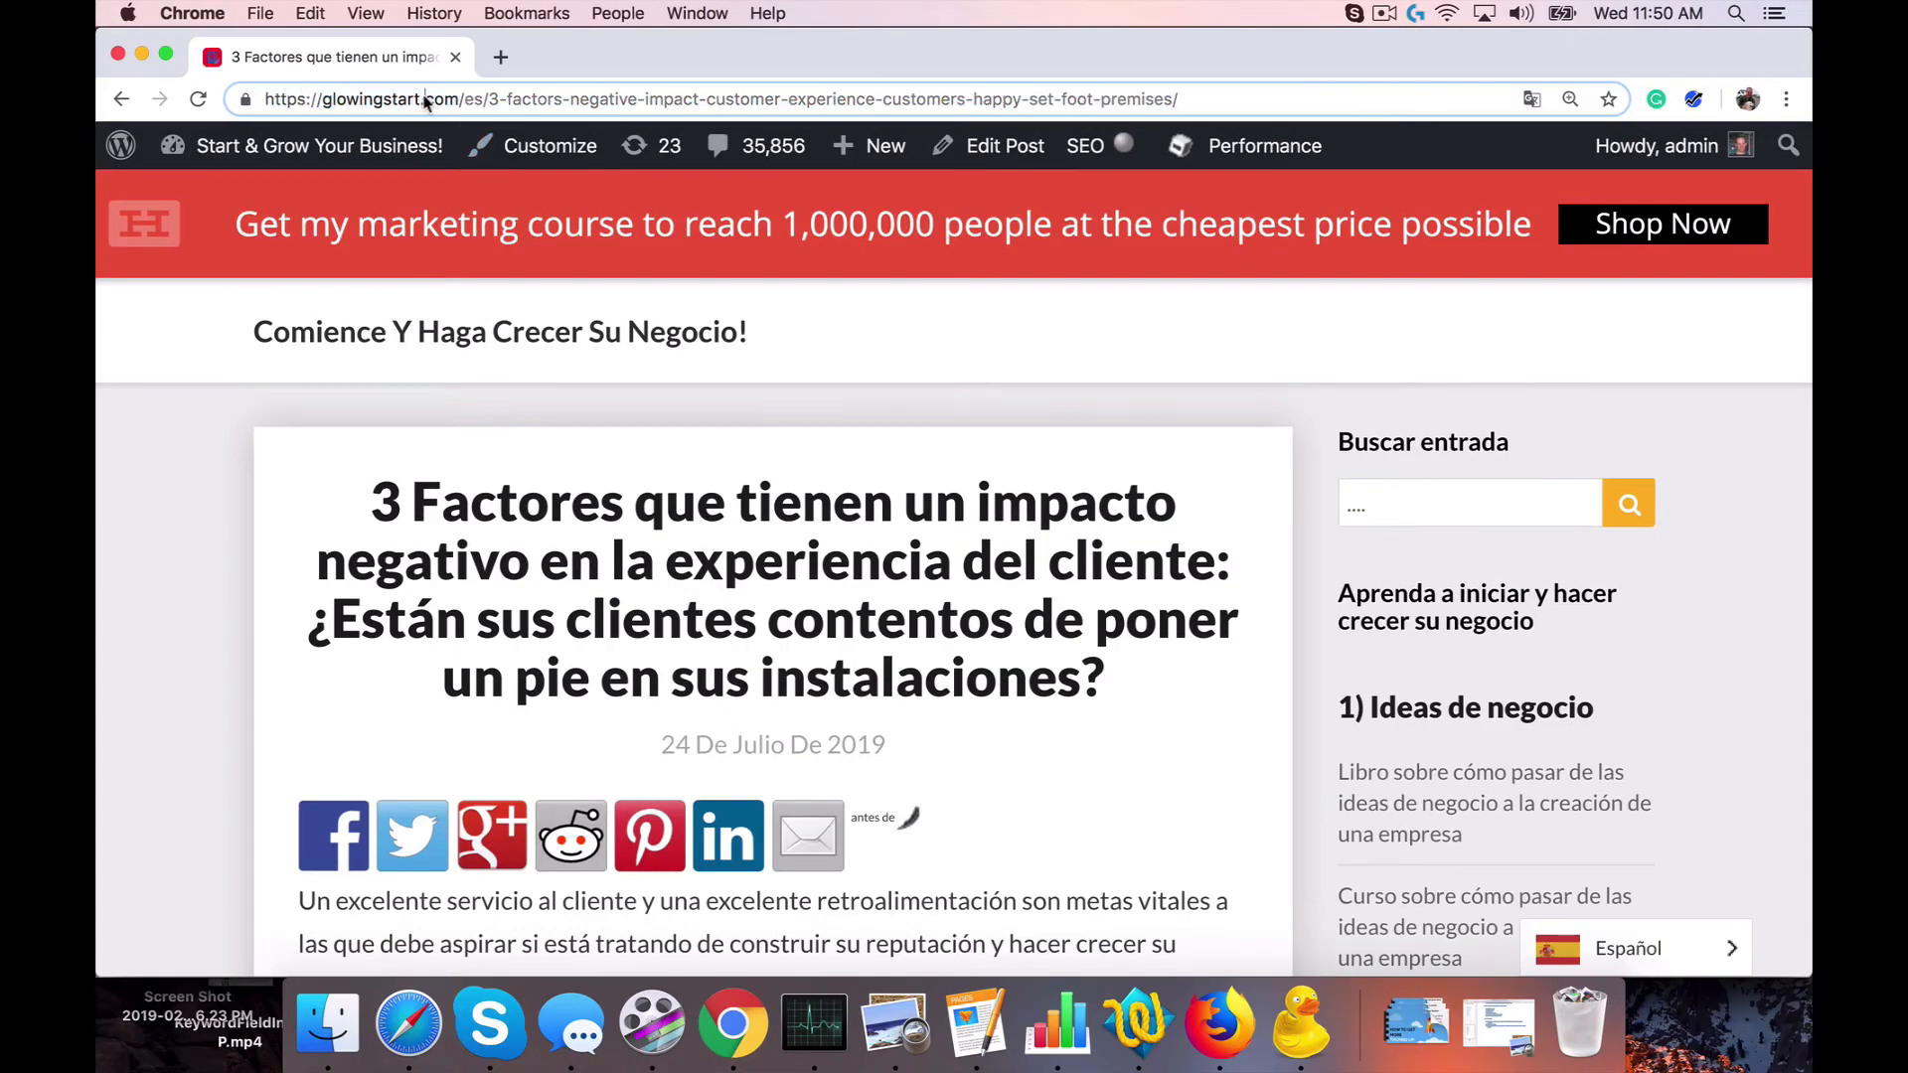
{"action": "left_click_drag", "start_coordinate": [266, 96], "coordinate": [977, 91]}
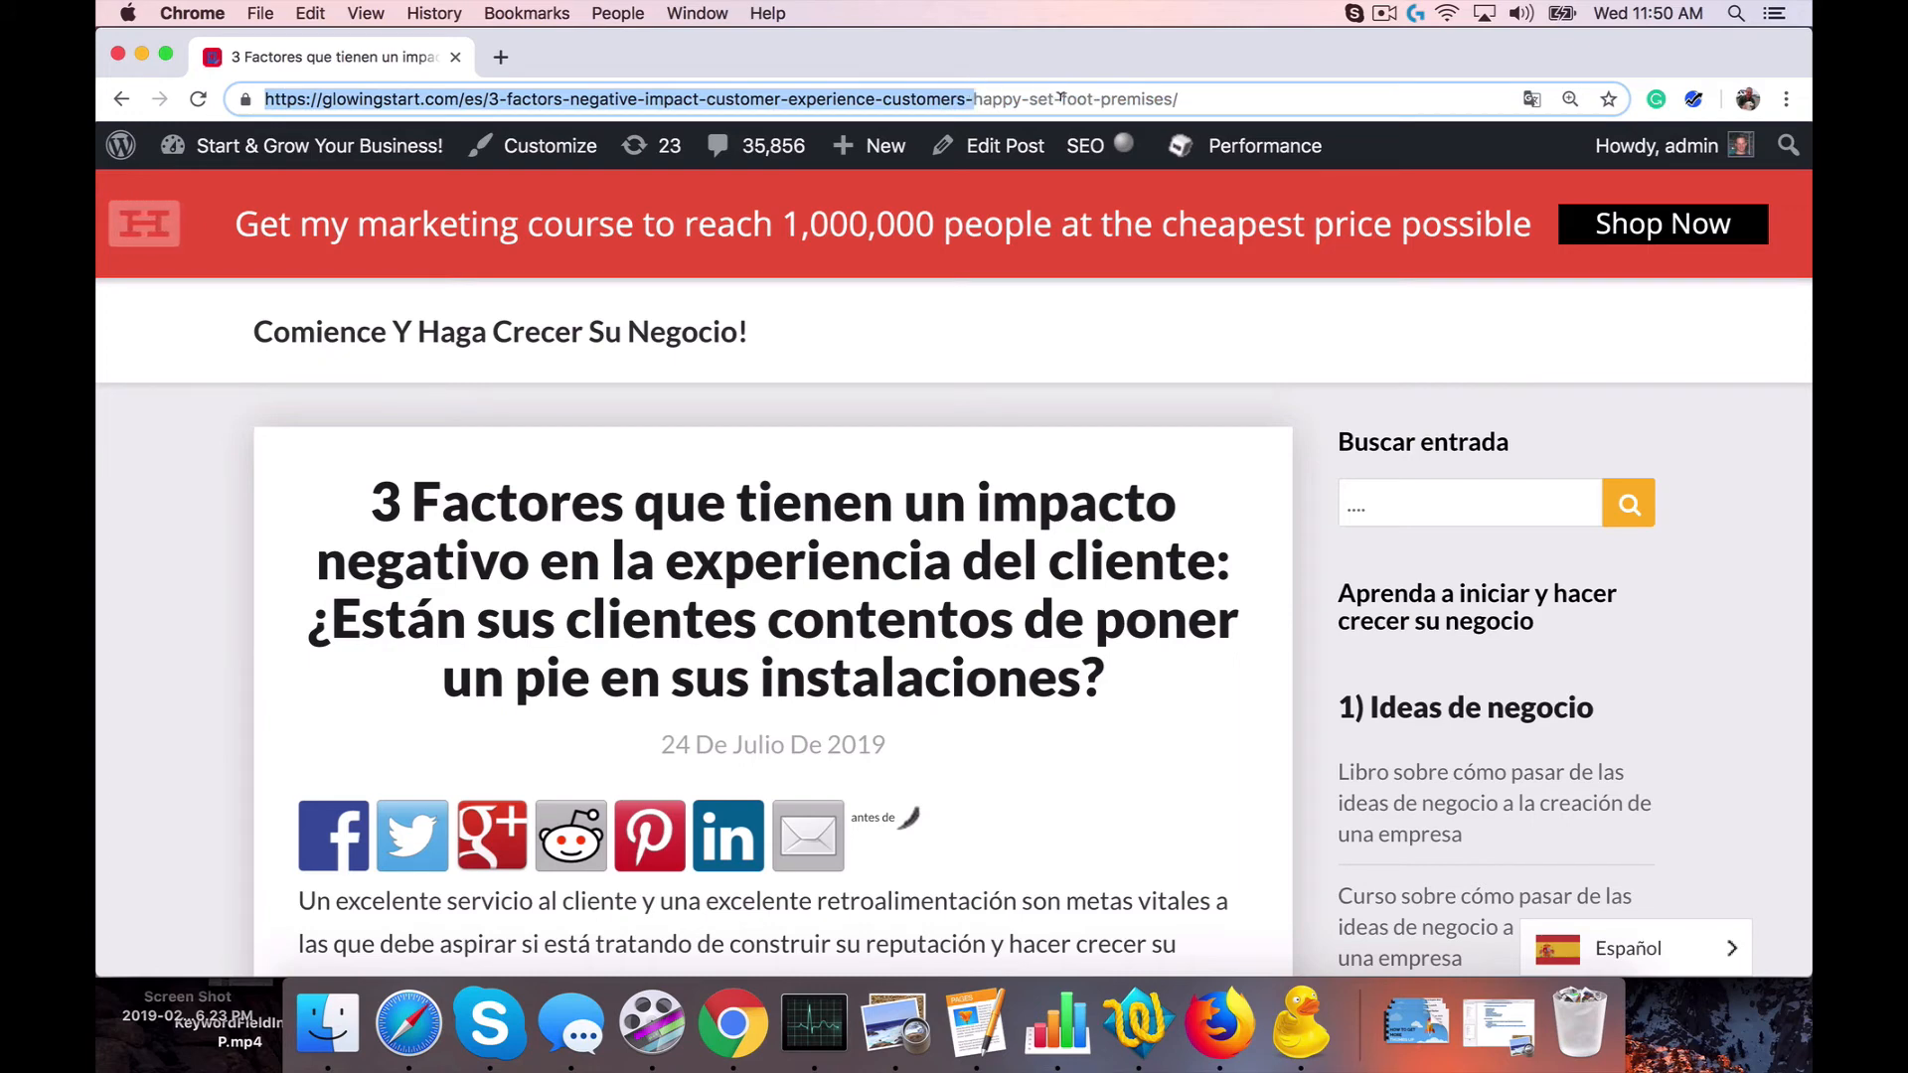
{"action": "left_click", "coordinate": [489, 99]}
{"action": "double_click", "coordinate": [474, 97]}
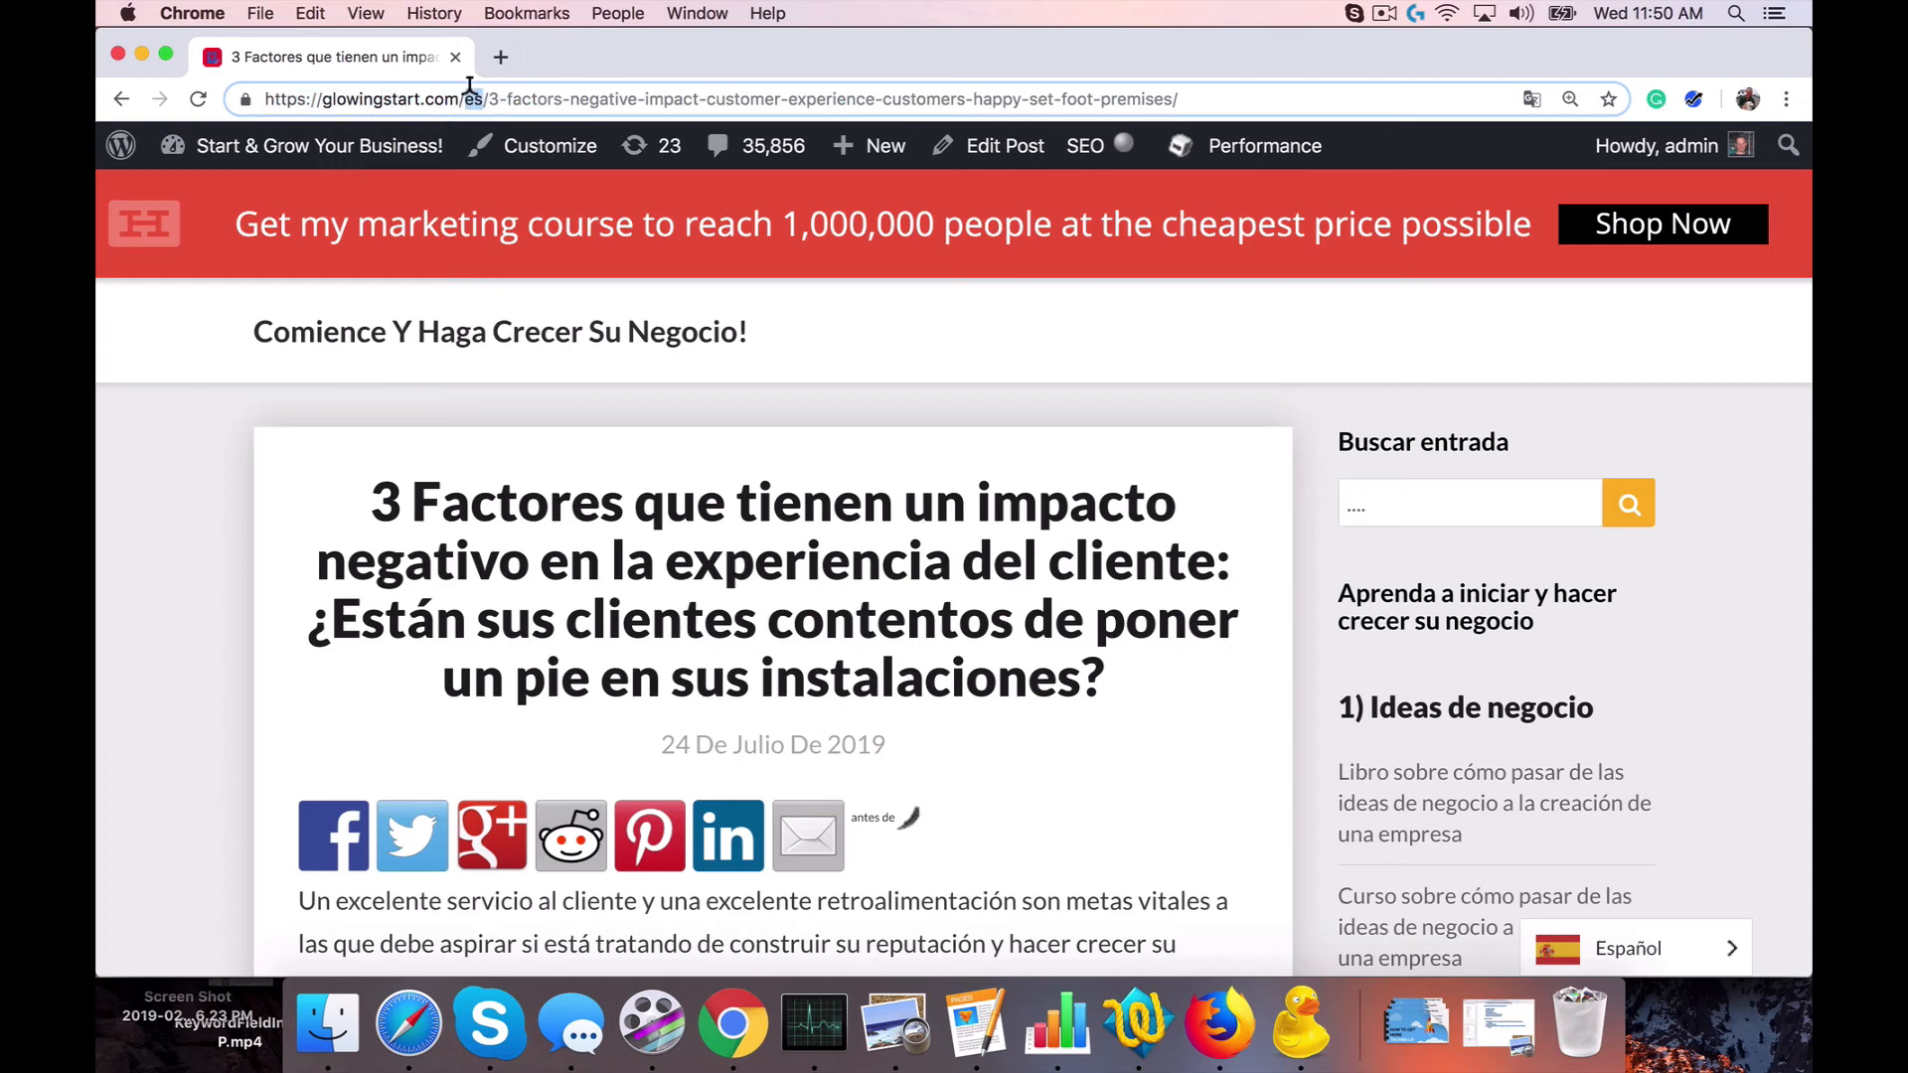
{"action": "type", "text": "fr"}
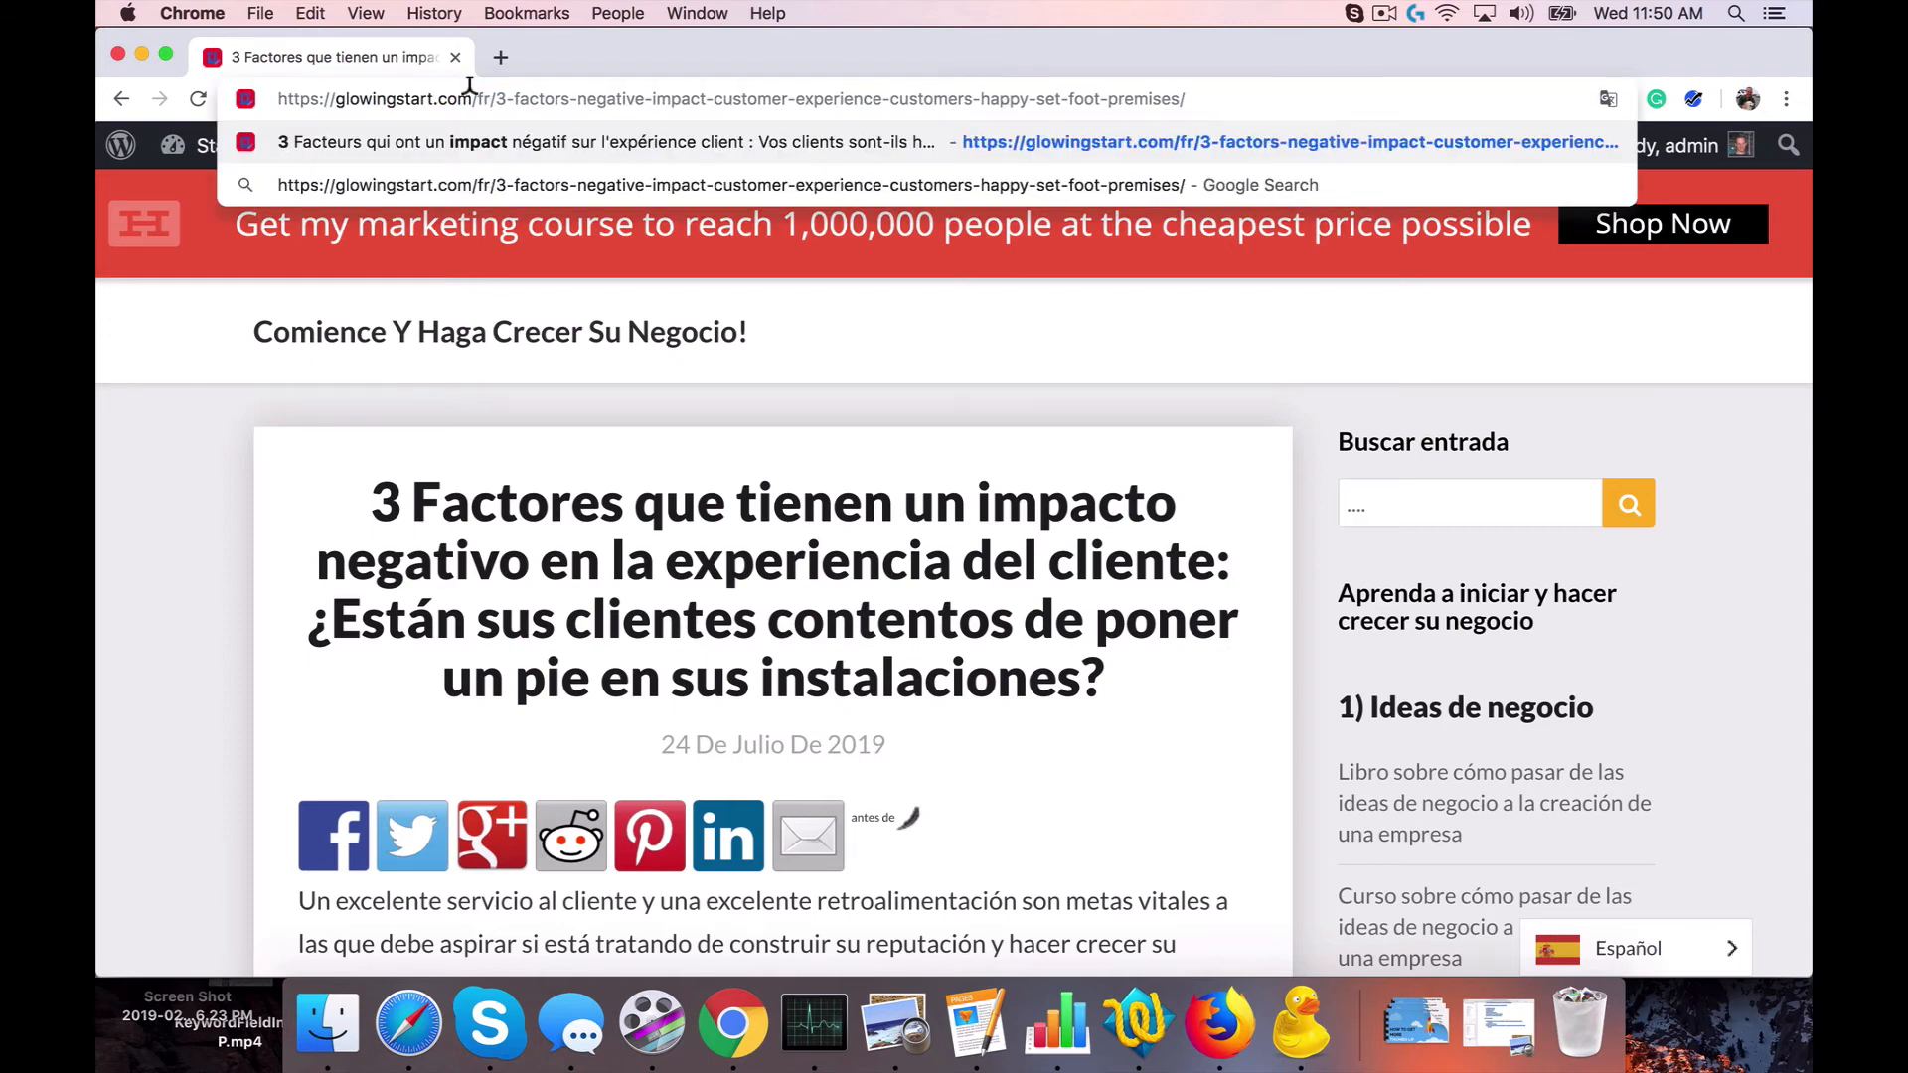
{"action": "key", "text": "Return"}
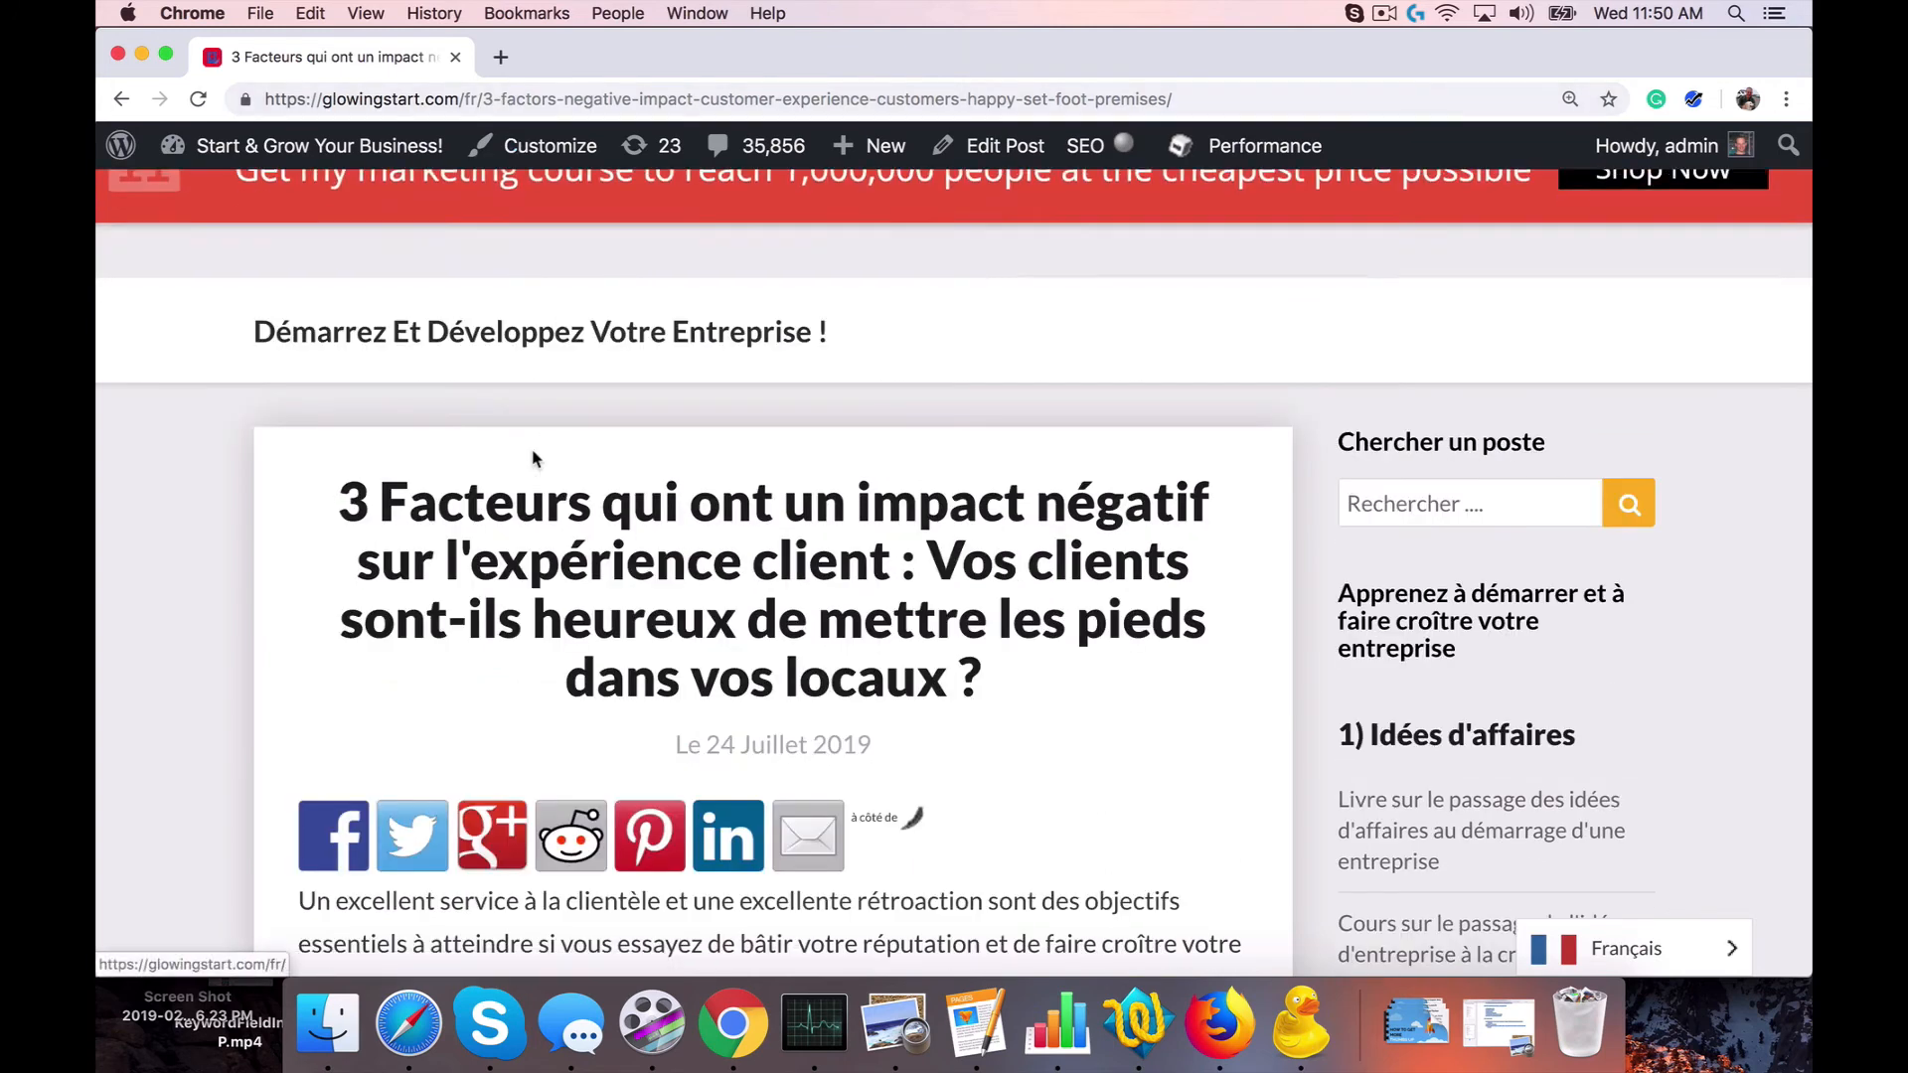